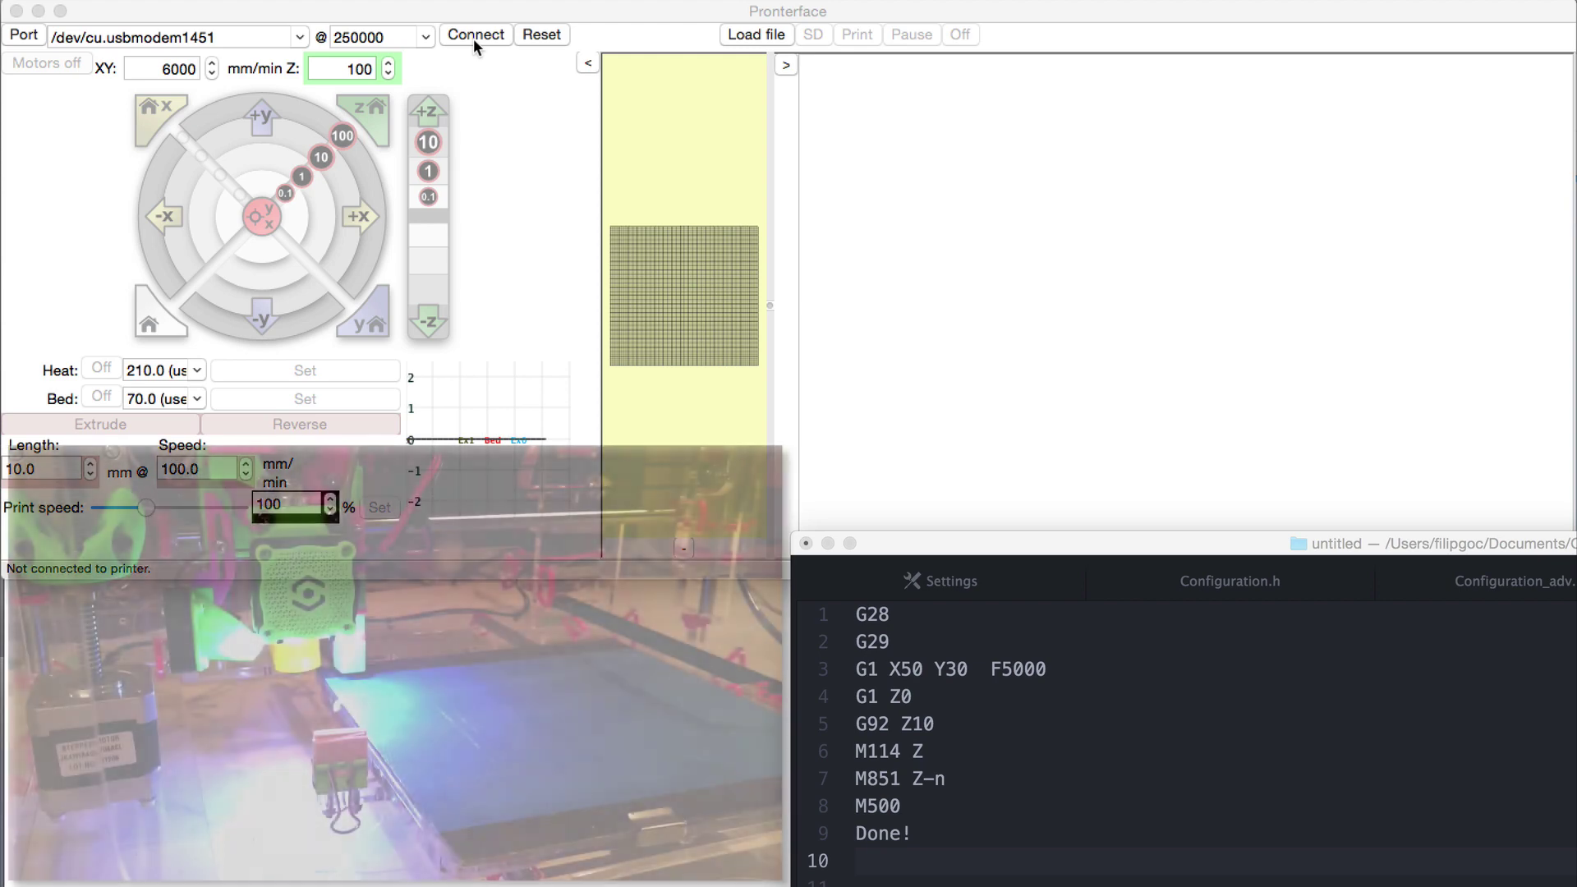
# Connect to the printer and home all axes with G28.
pyautogui.click(473, 37)
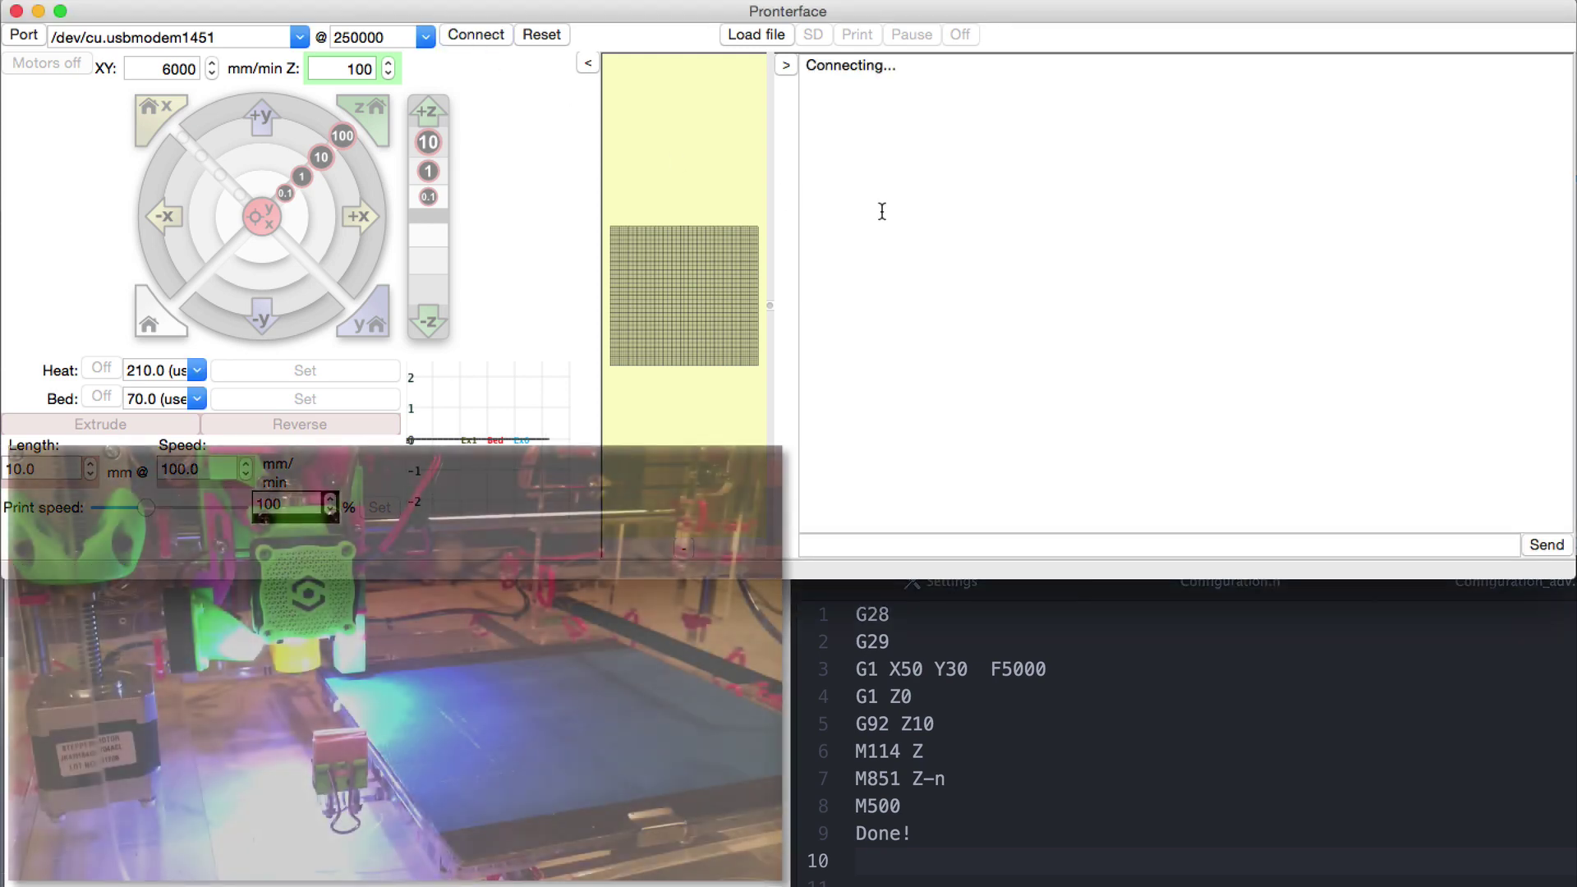
pyautogui.click(899, 546)
pyautogui.write('G28')
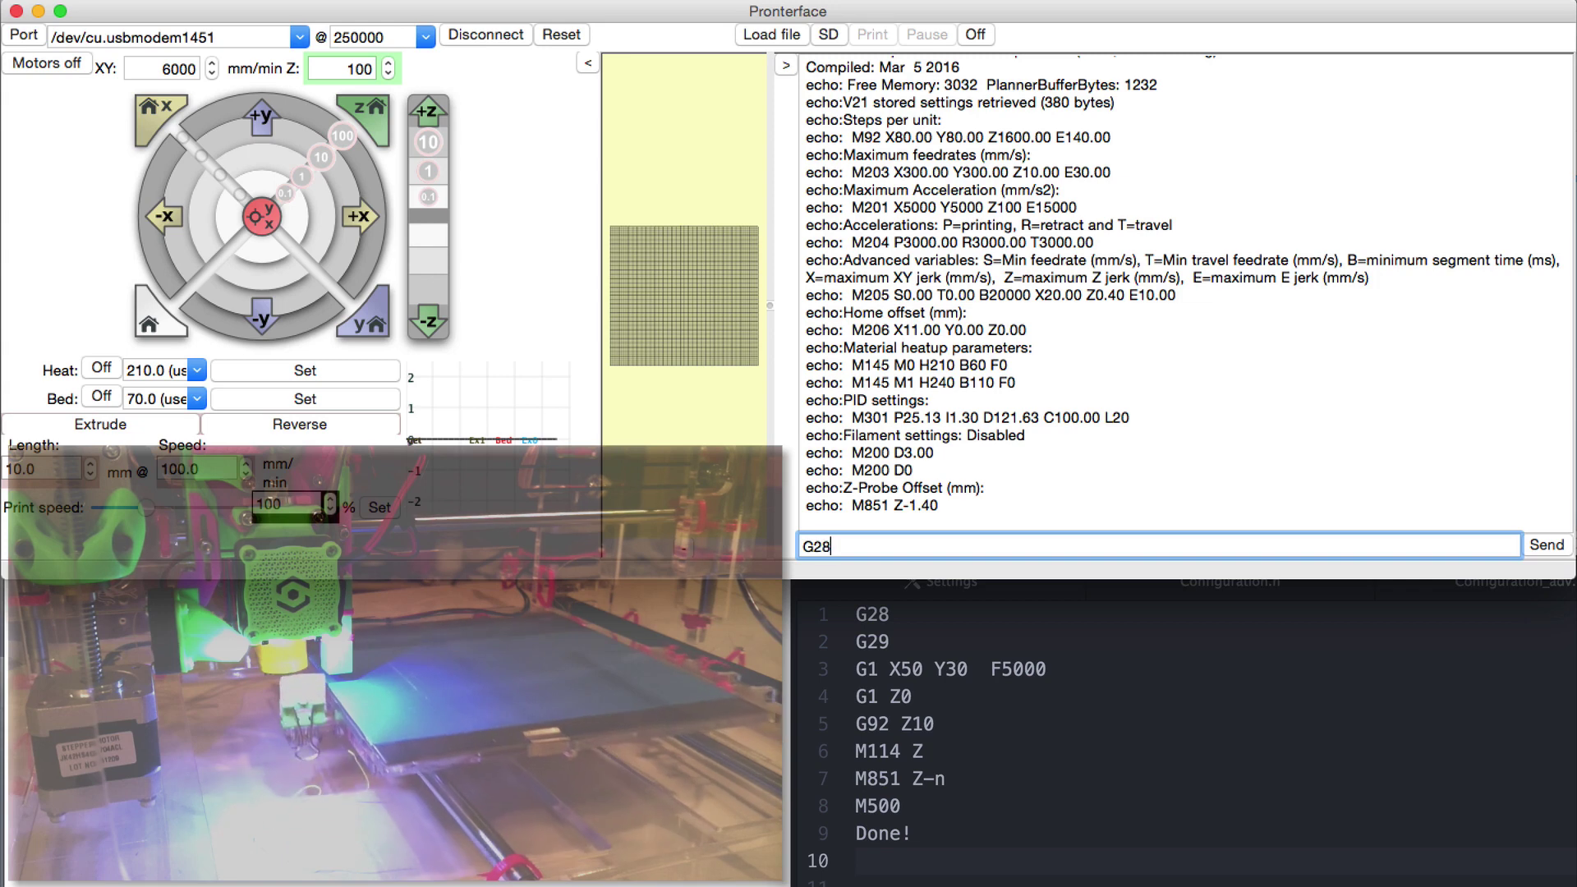
pyautogui.press('Return')
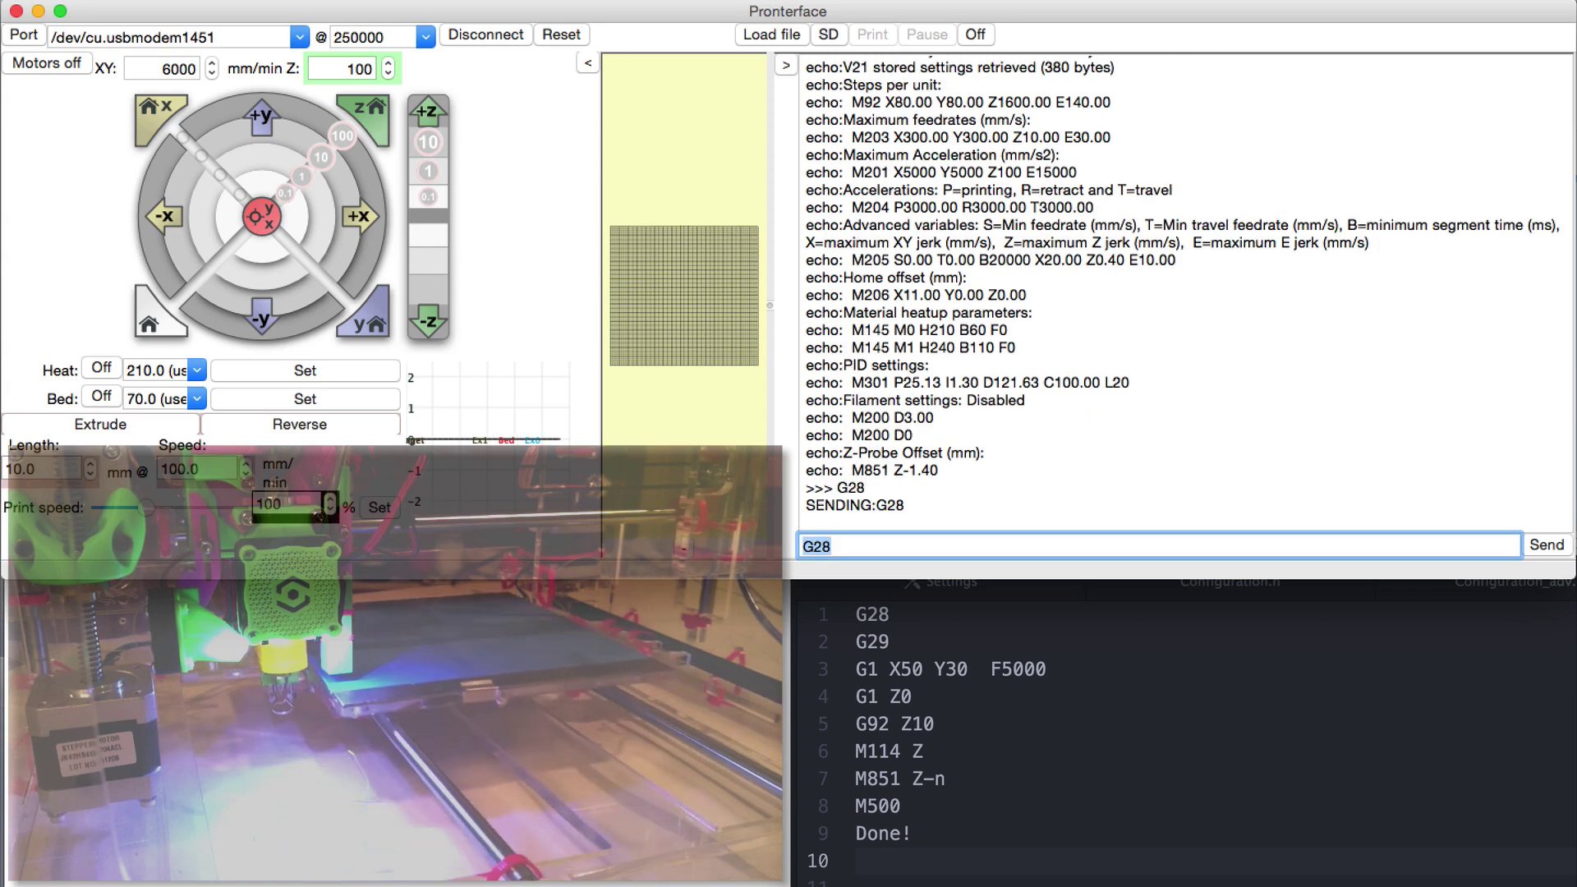
# Run G29 auto bed leveling, then enter the move command G1 X50 Y50 F5000.
pyautogui.write('G29')
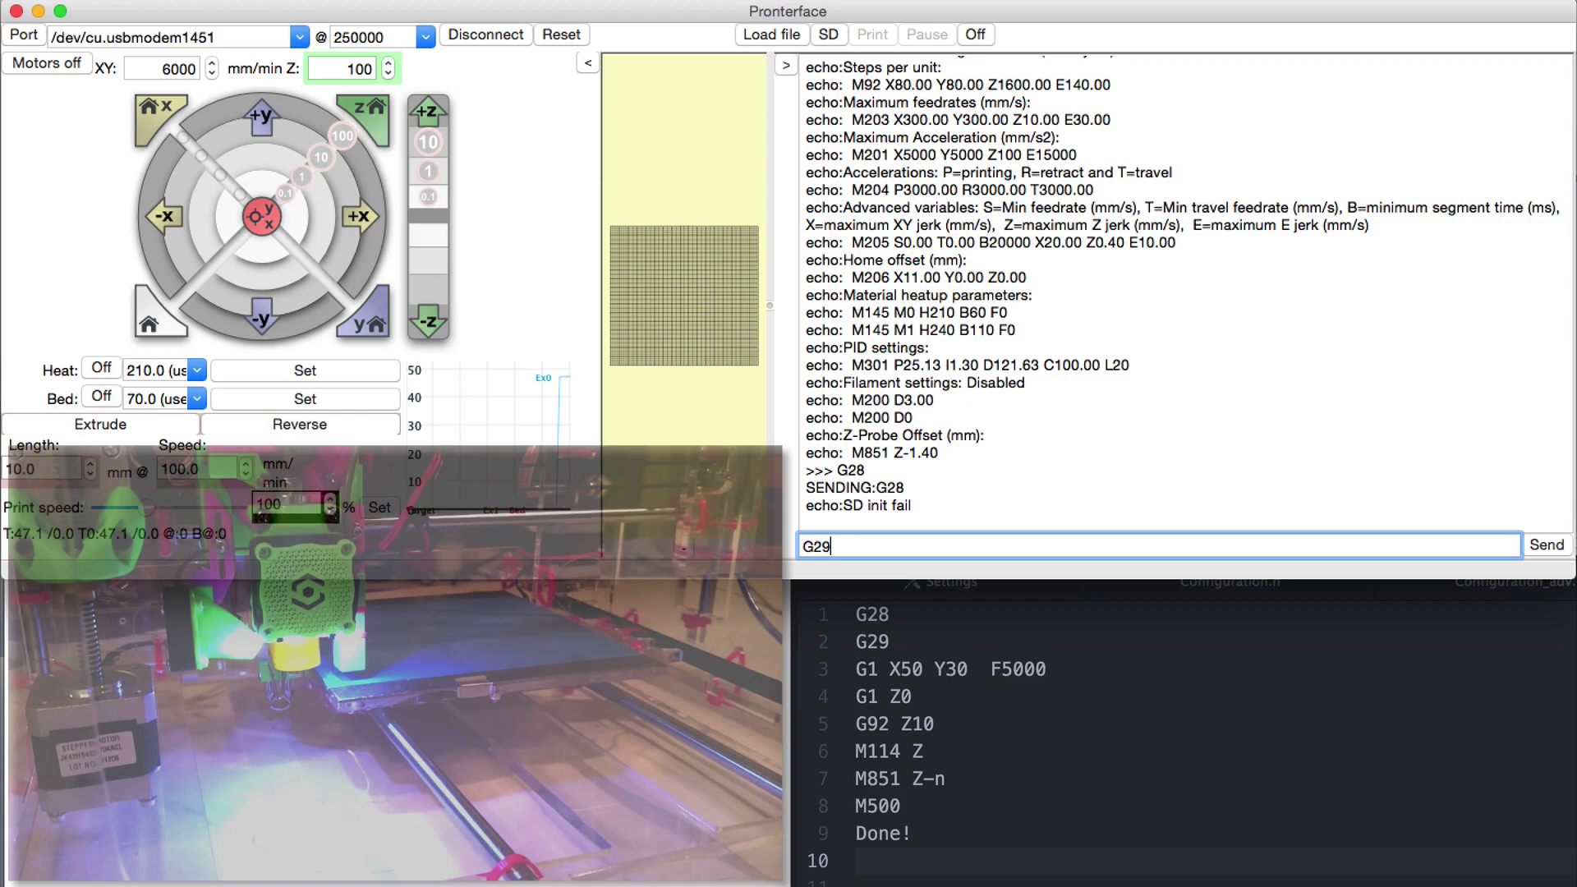
pyautogui.press('Return')
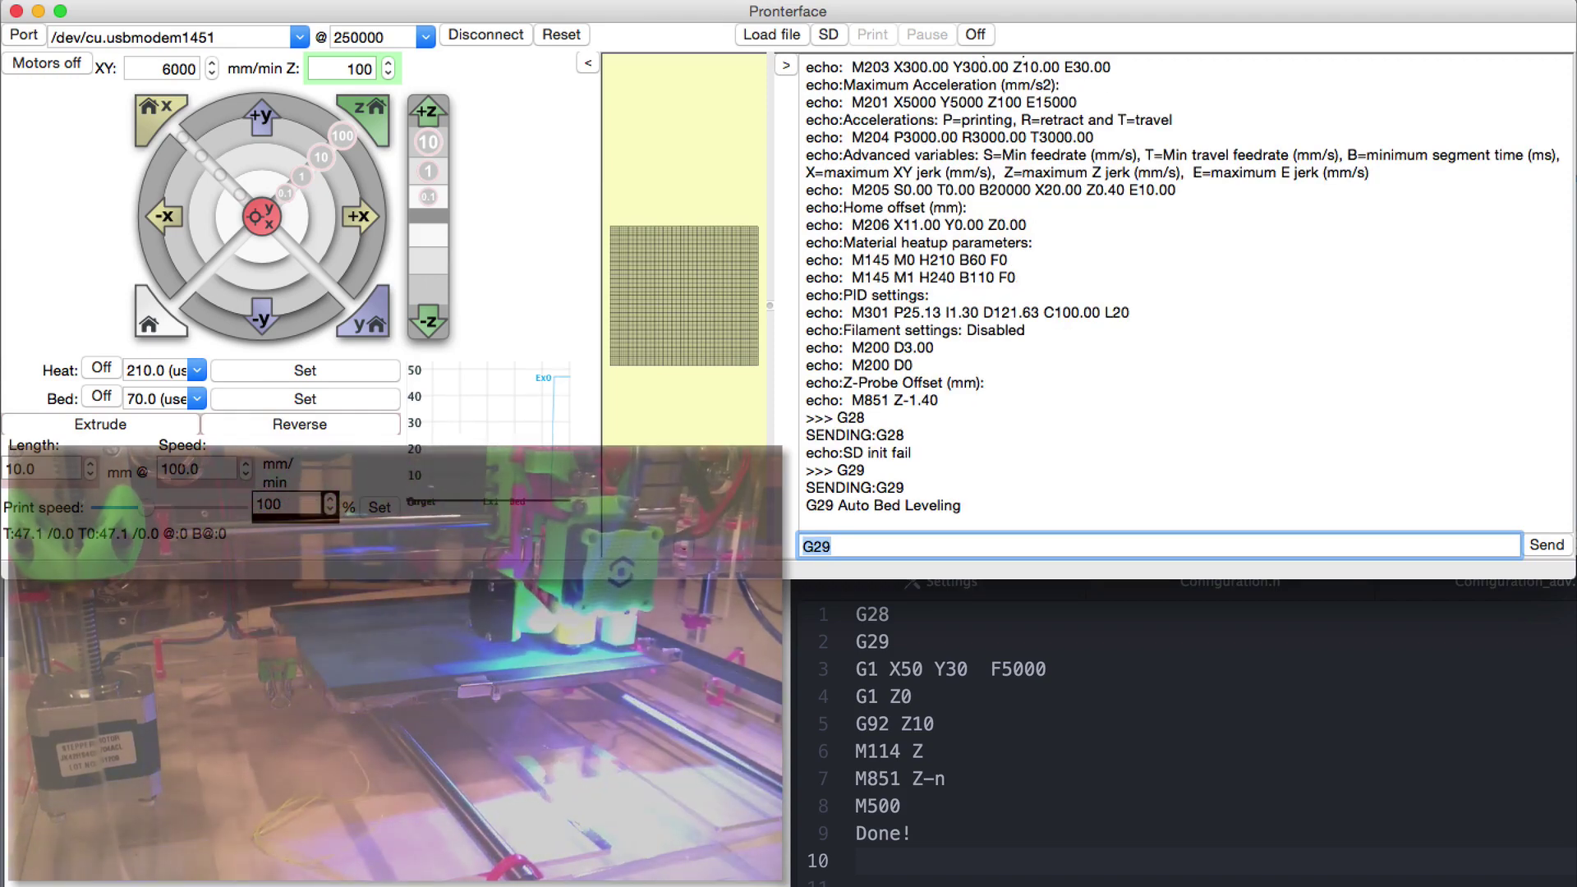
pyautogui.write('G1')
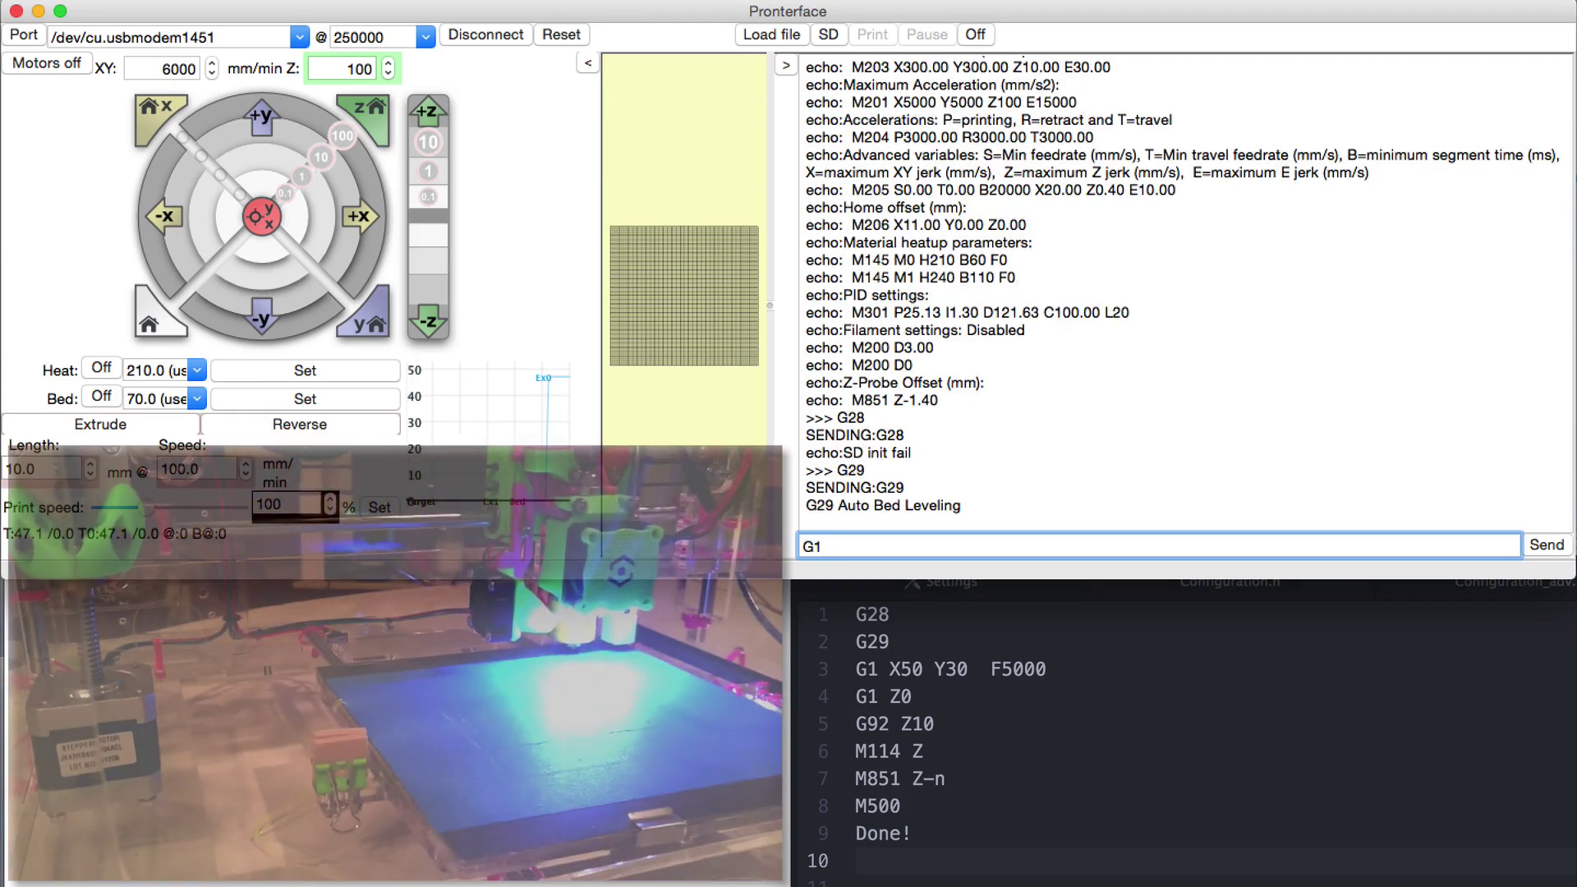
pyautogui.write(' X50 Y')
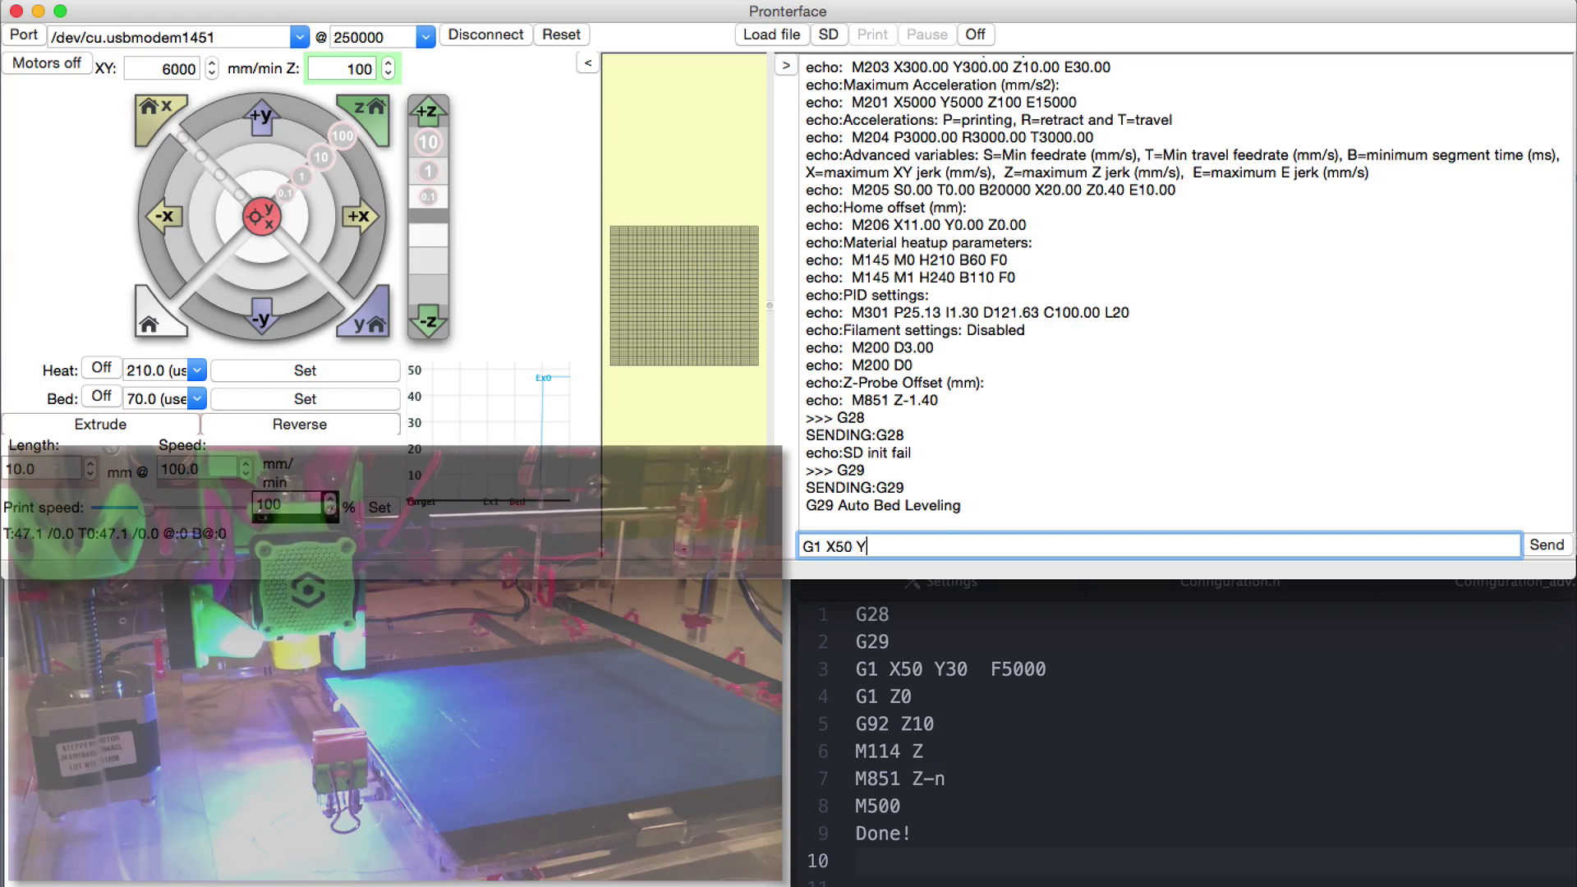
pyautogui.write('50 F5000')
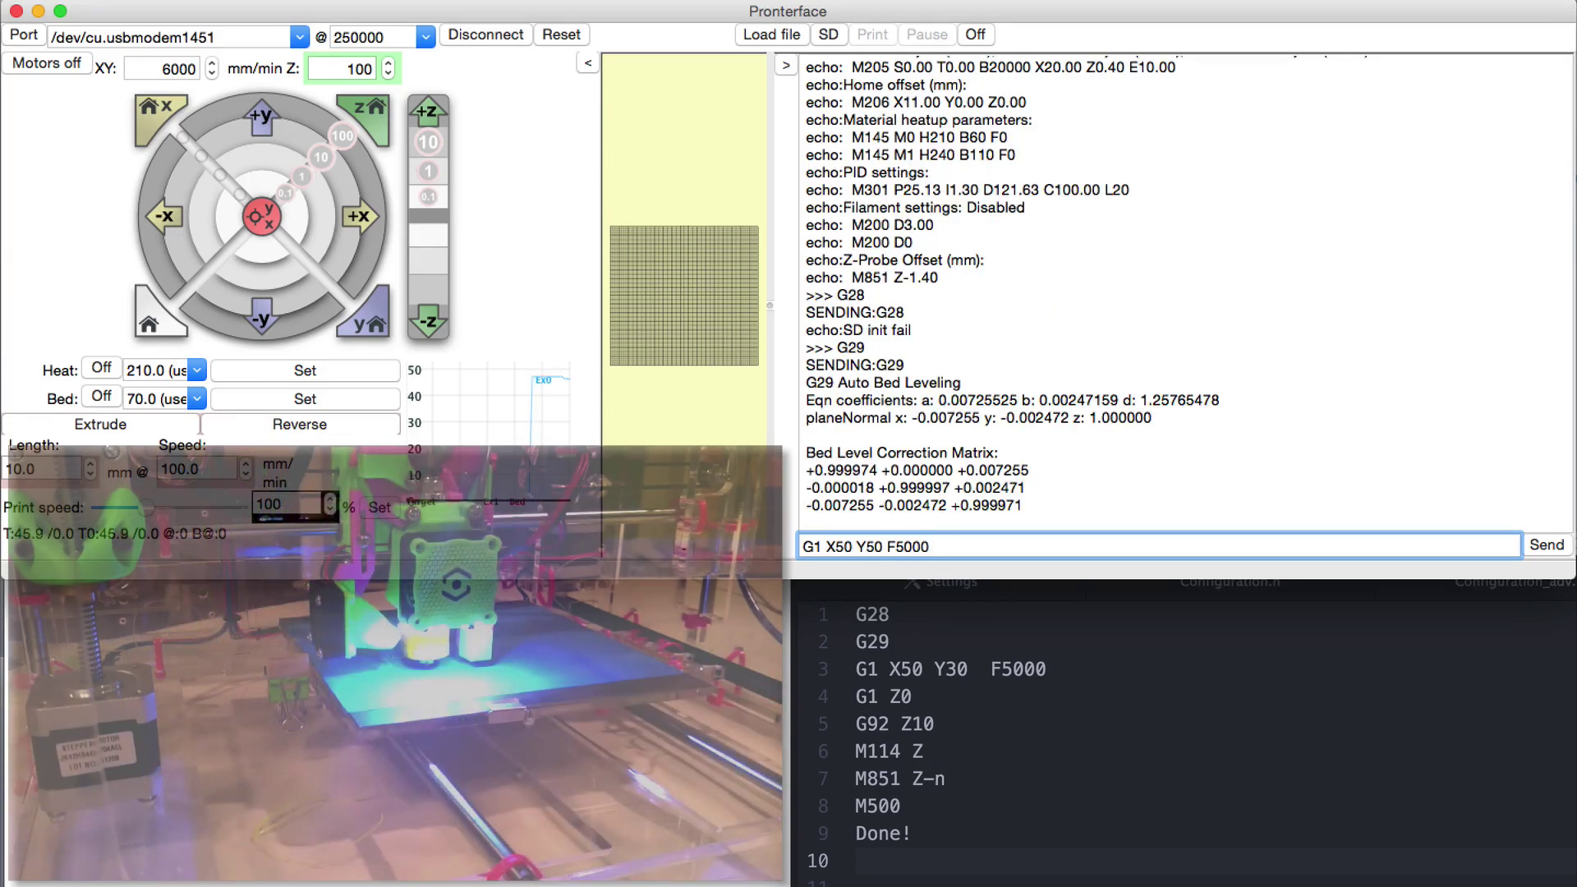
# Move the nozzle to X50 Y50 at F5000, lower it to Z0, and report position with M114.
pyautogui.press('Return')
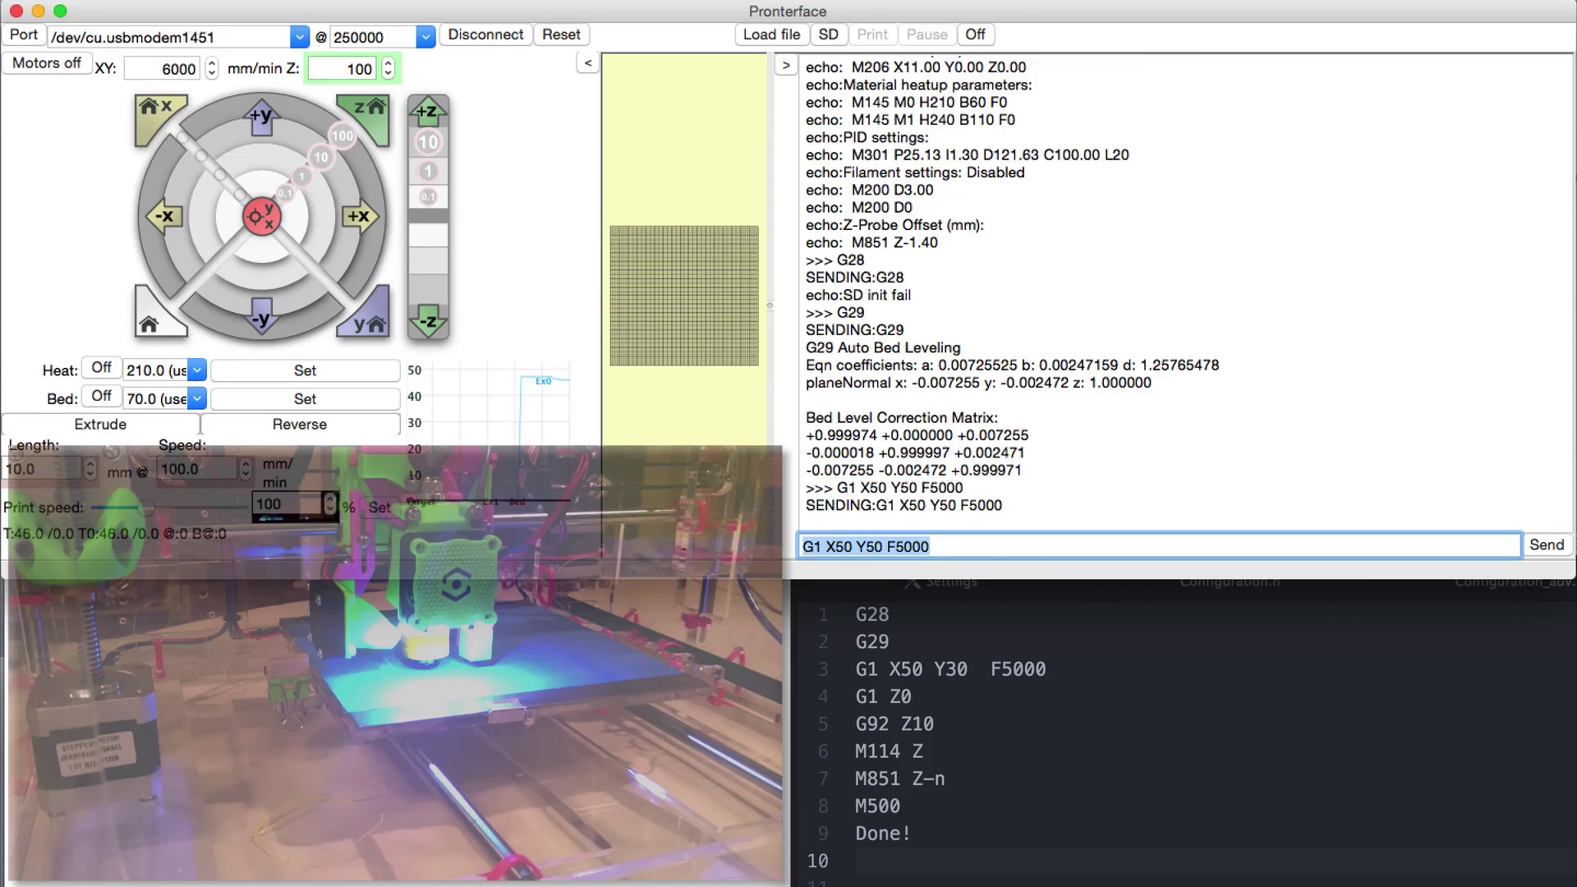
pyautogui.write('G1 ')
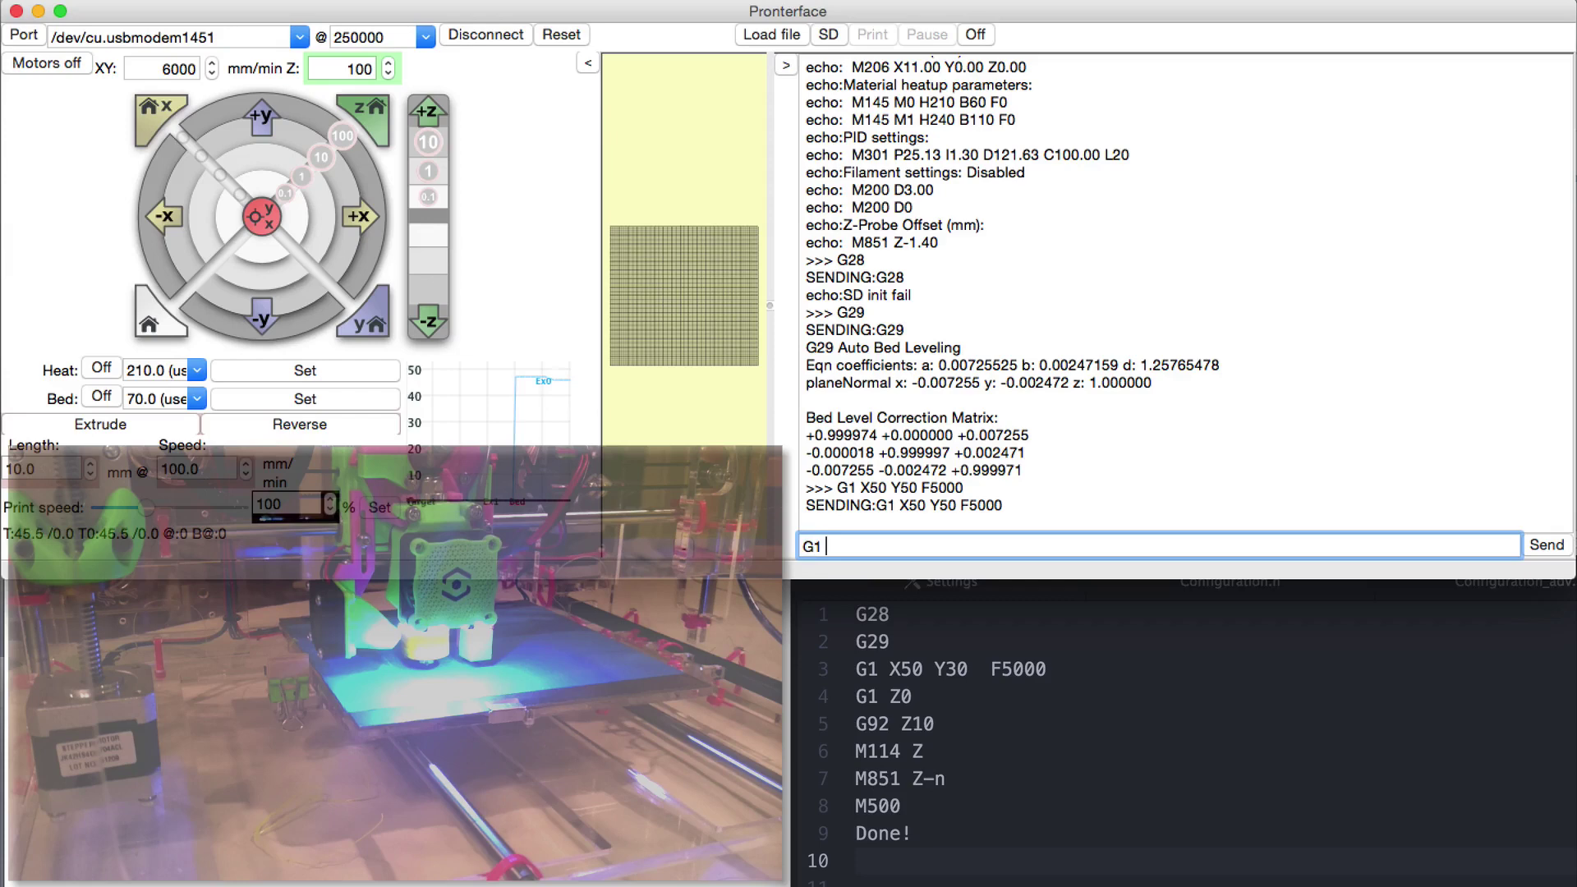
pyautogui.write('Z0')
pyautogui.press('Return')
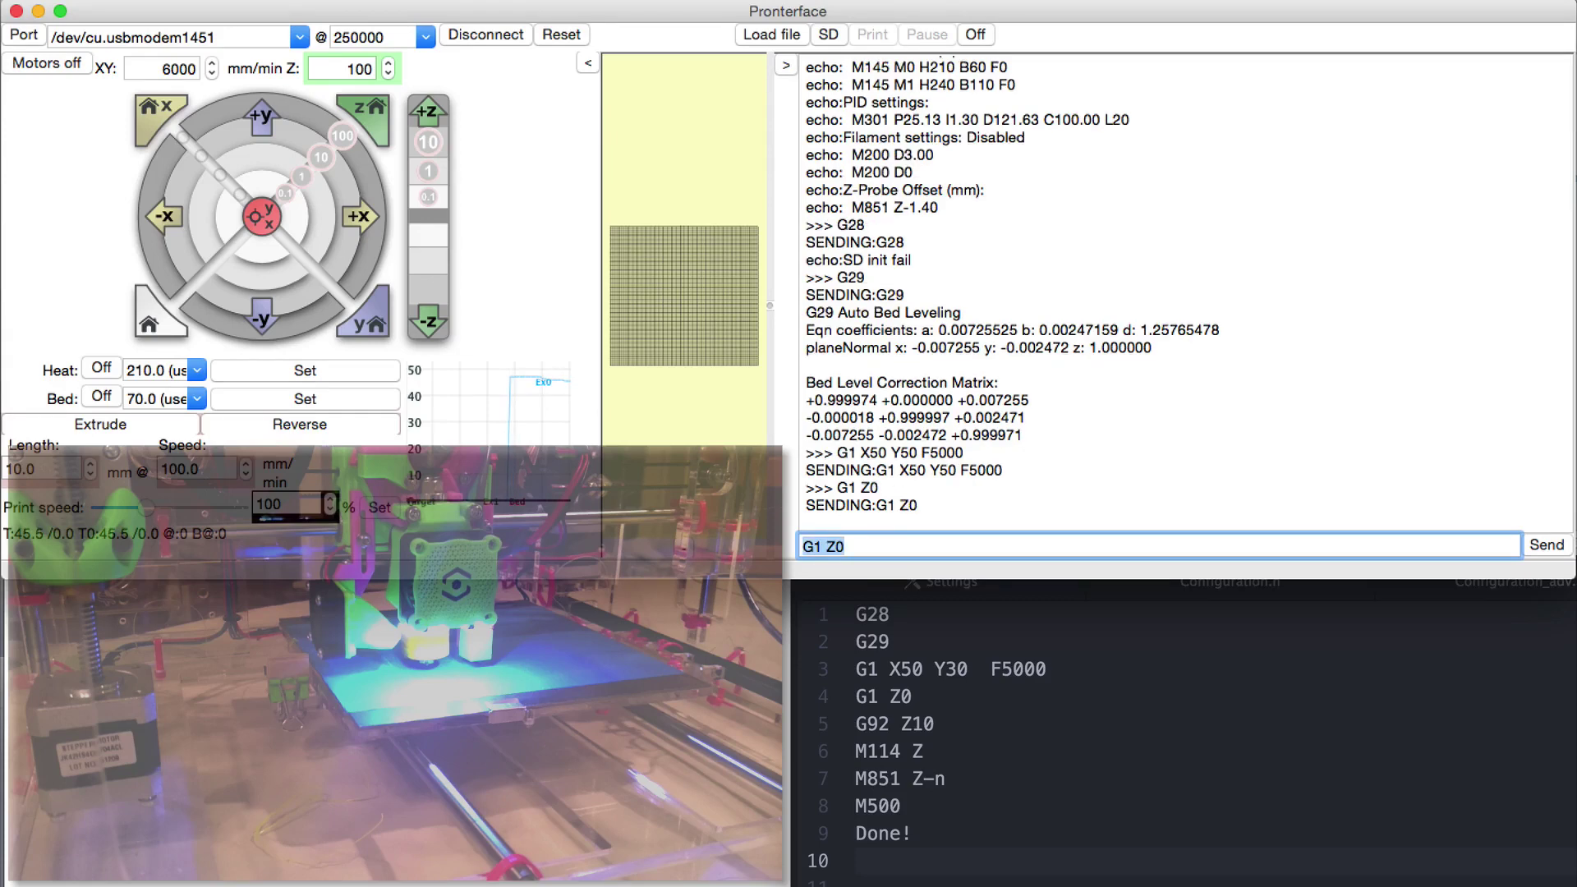
pyautogui.write('M114')
pyautogui.press('Return')
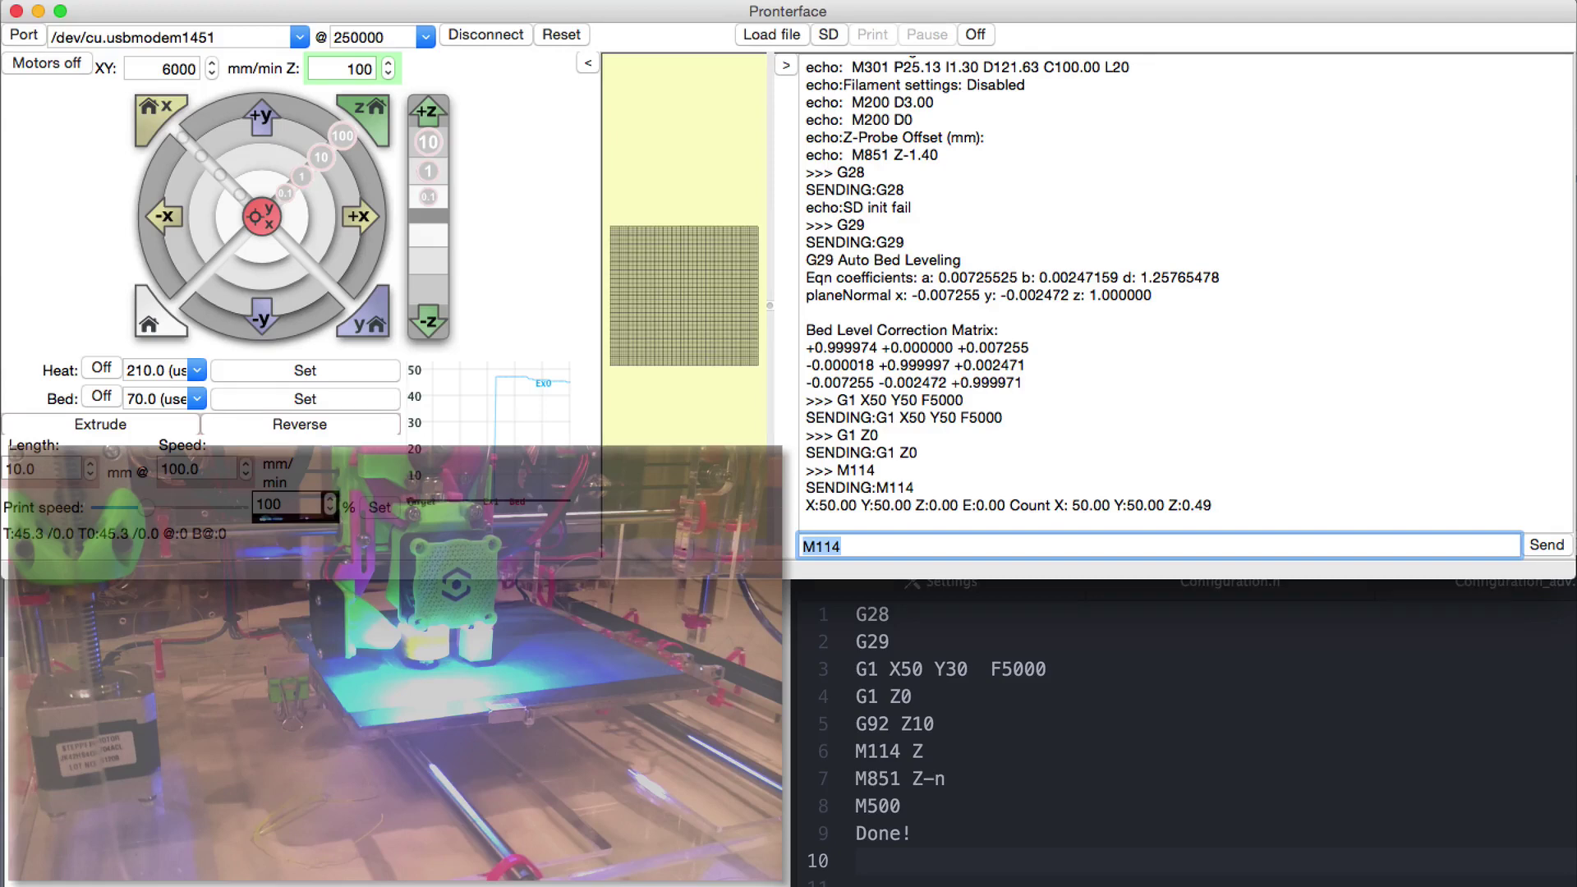
# Declare the current nozzle height as Z10 with G92, then confirm Z:10.00 via M114.
pyautogui.write('G9')
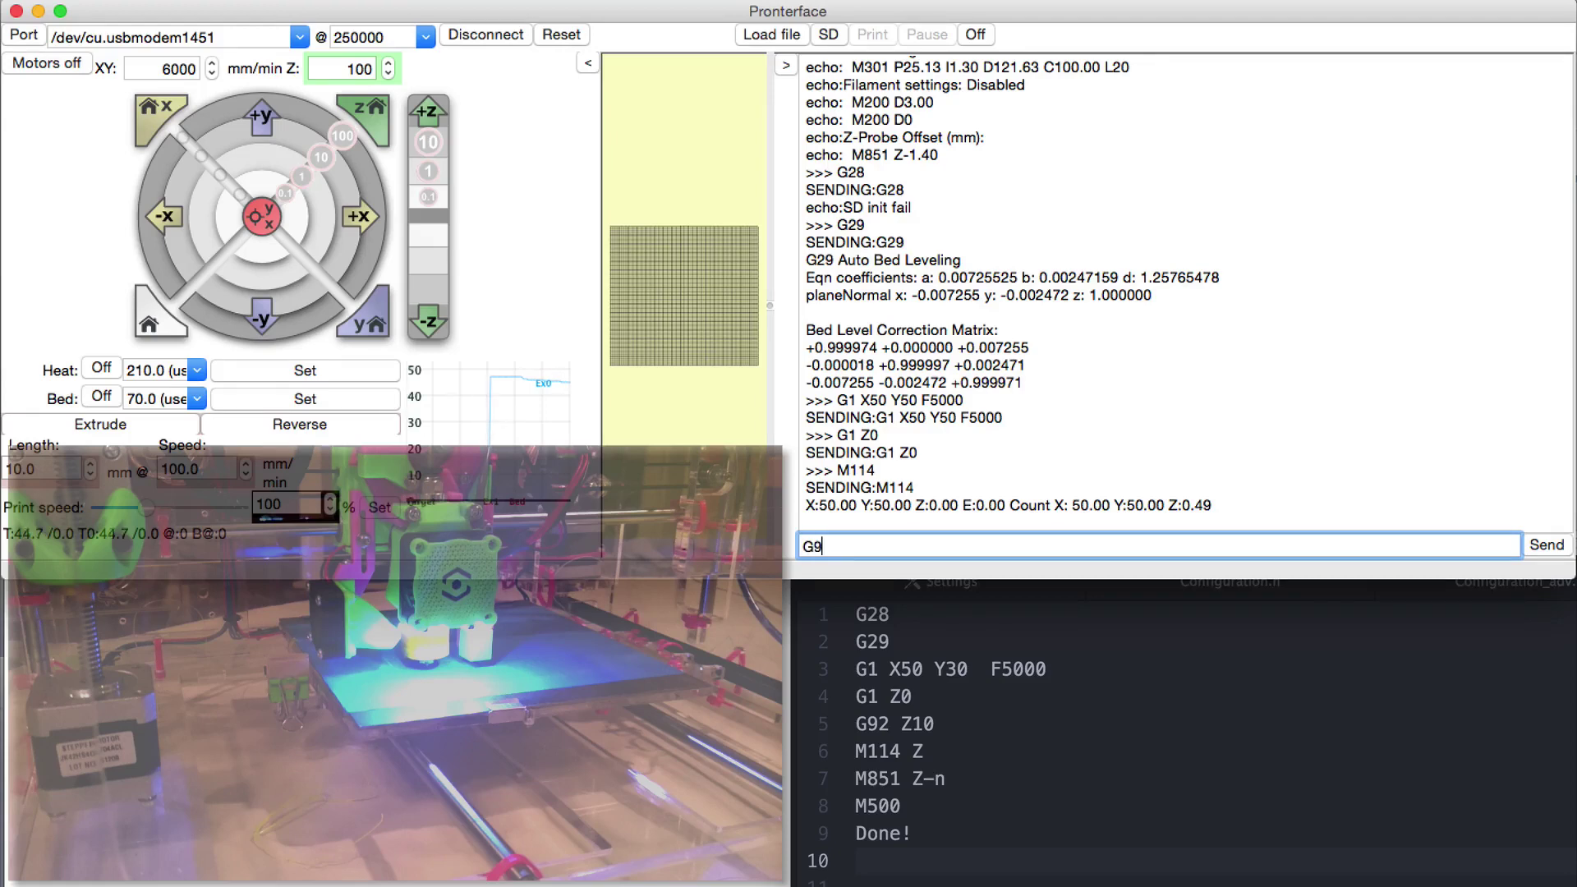
pyautogui.write('2 Z10')
pyautogui.press('Return')
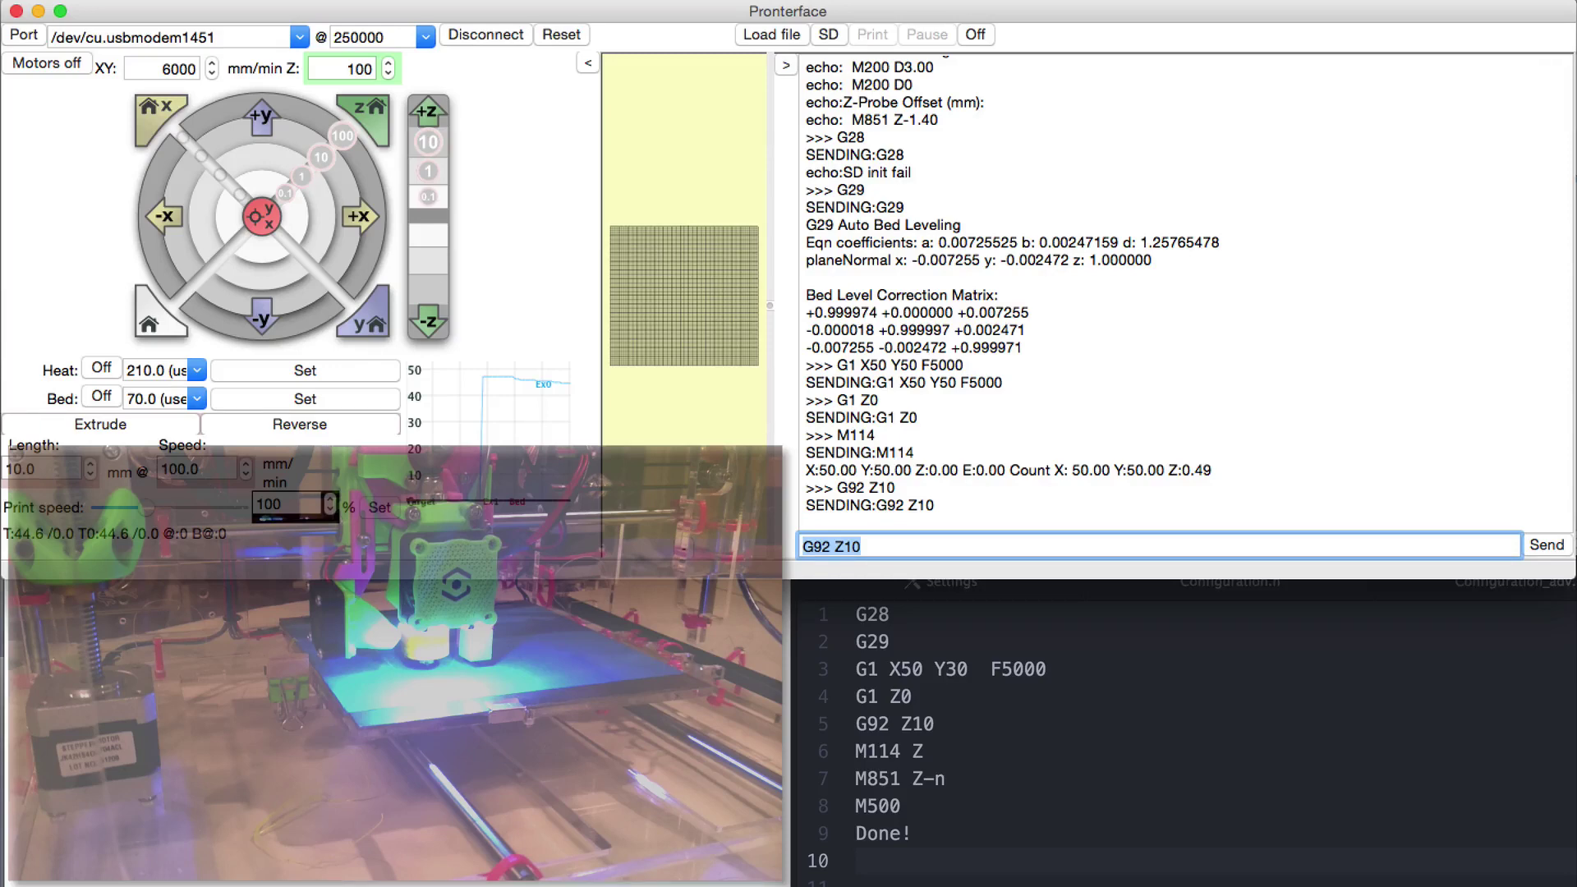
pyautogui.write('M114')
pyautogui.press('Return')
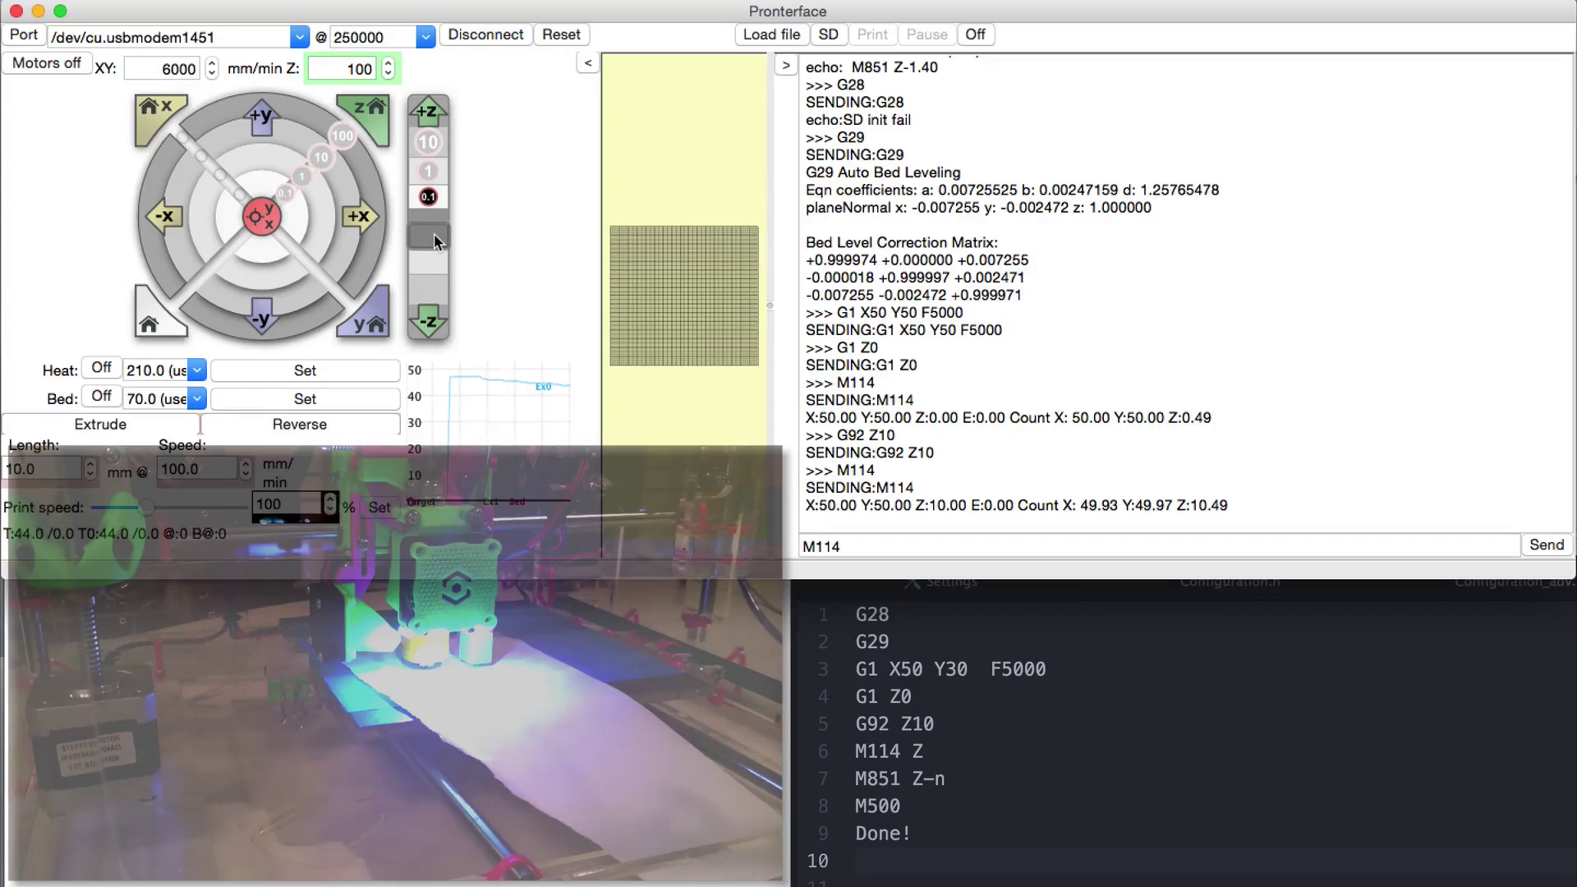
# Query the nozzle position again and highlight the reported Z:8.50.
pyautogui.click(888, 539)
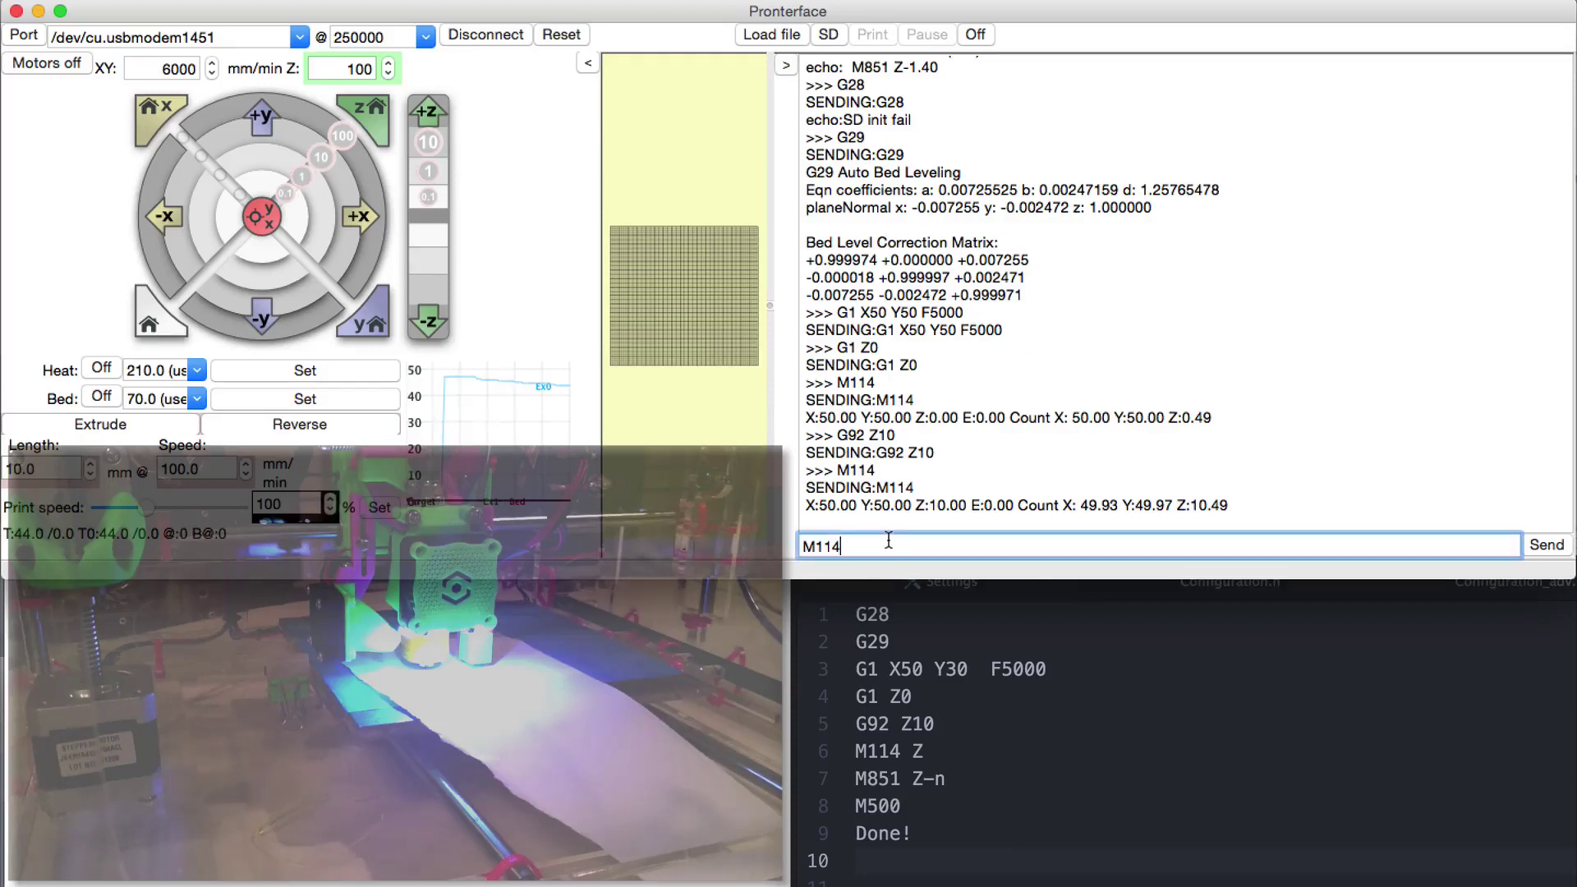
pyautogui.press('Return')
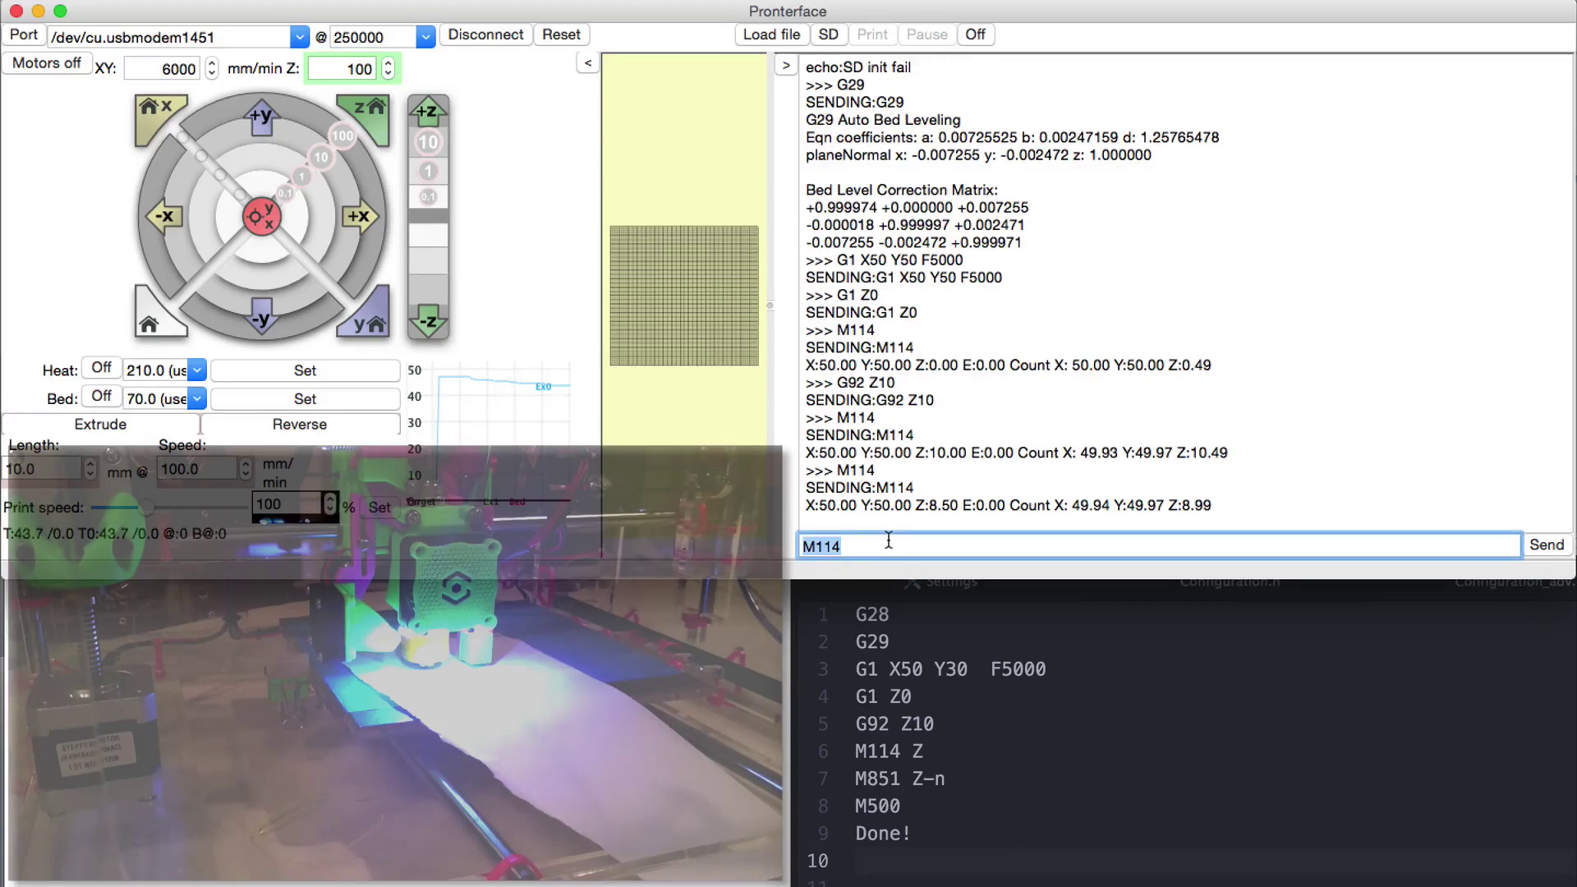
pyautogui.moveTo(915, 505); pyautogui.dragTo(956, 507)
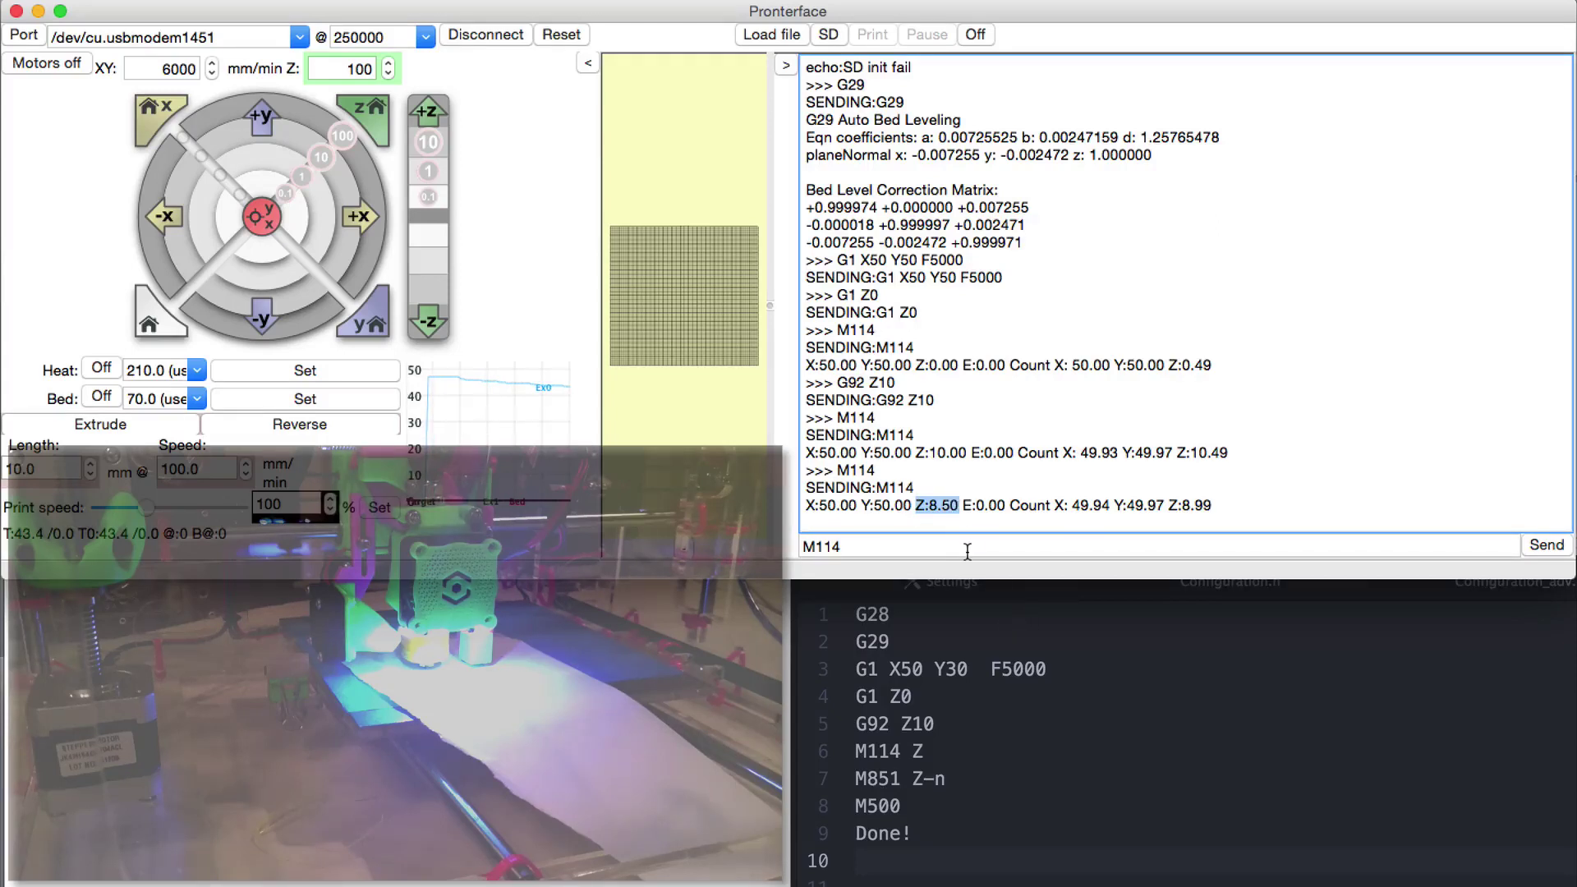
# Enter the offset calculation 10-8.5+0.1 = 1.4 in the console.
pyautogui.doubleClick(972, 547)
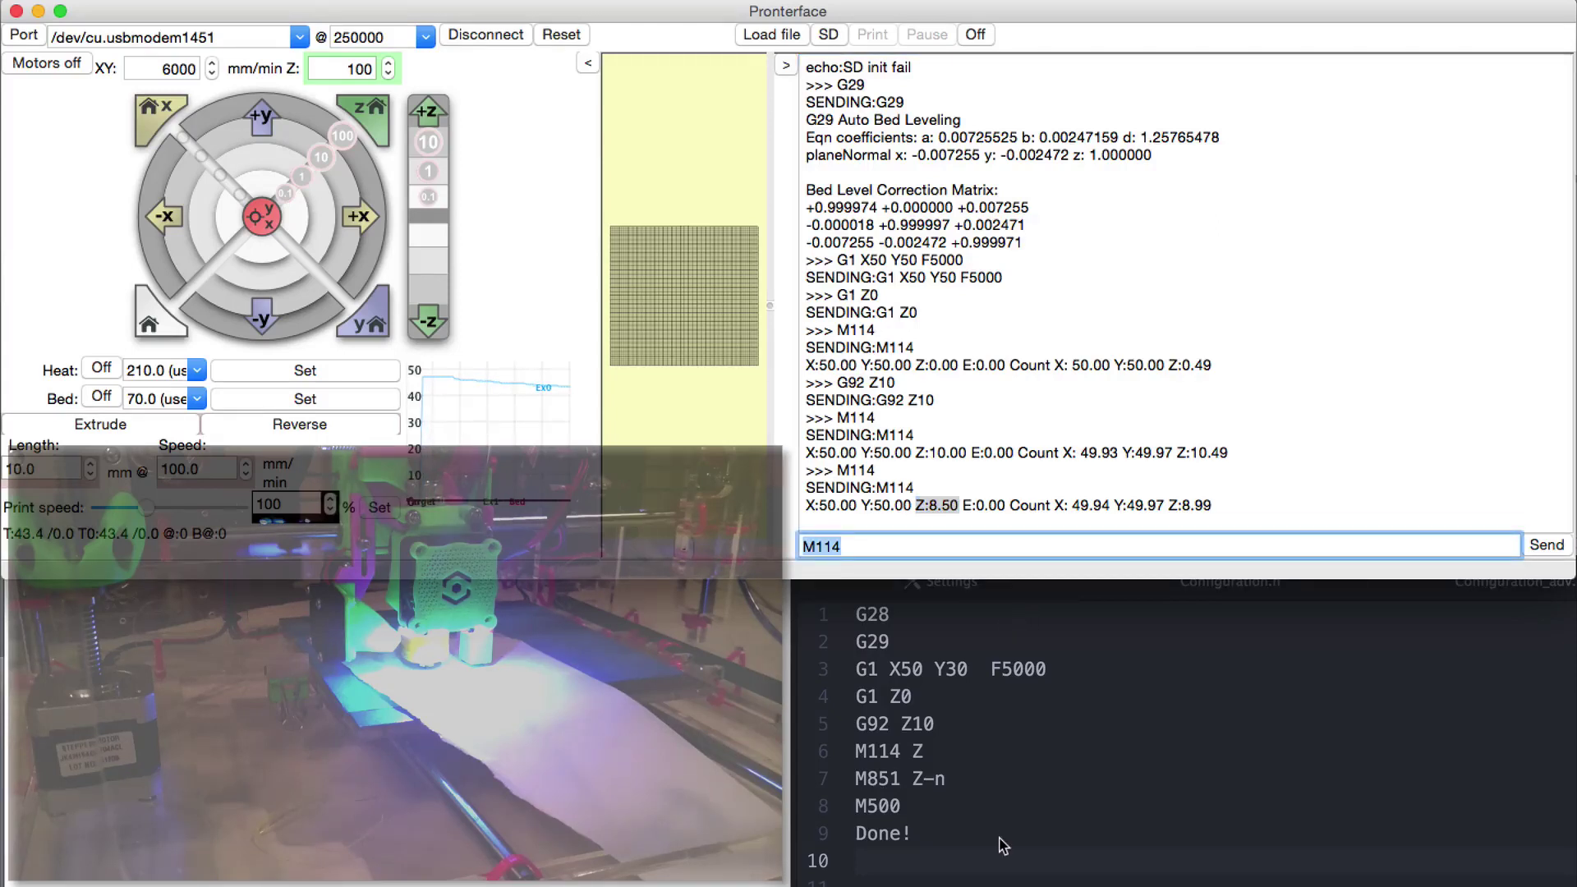
pyautogui.write('10-')
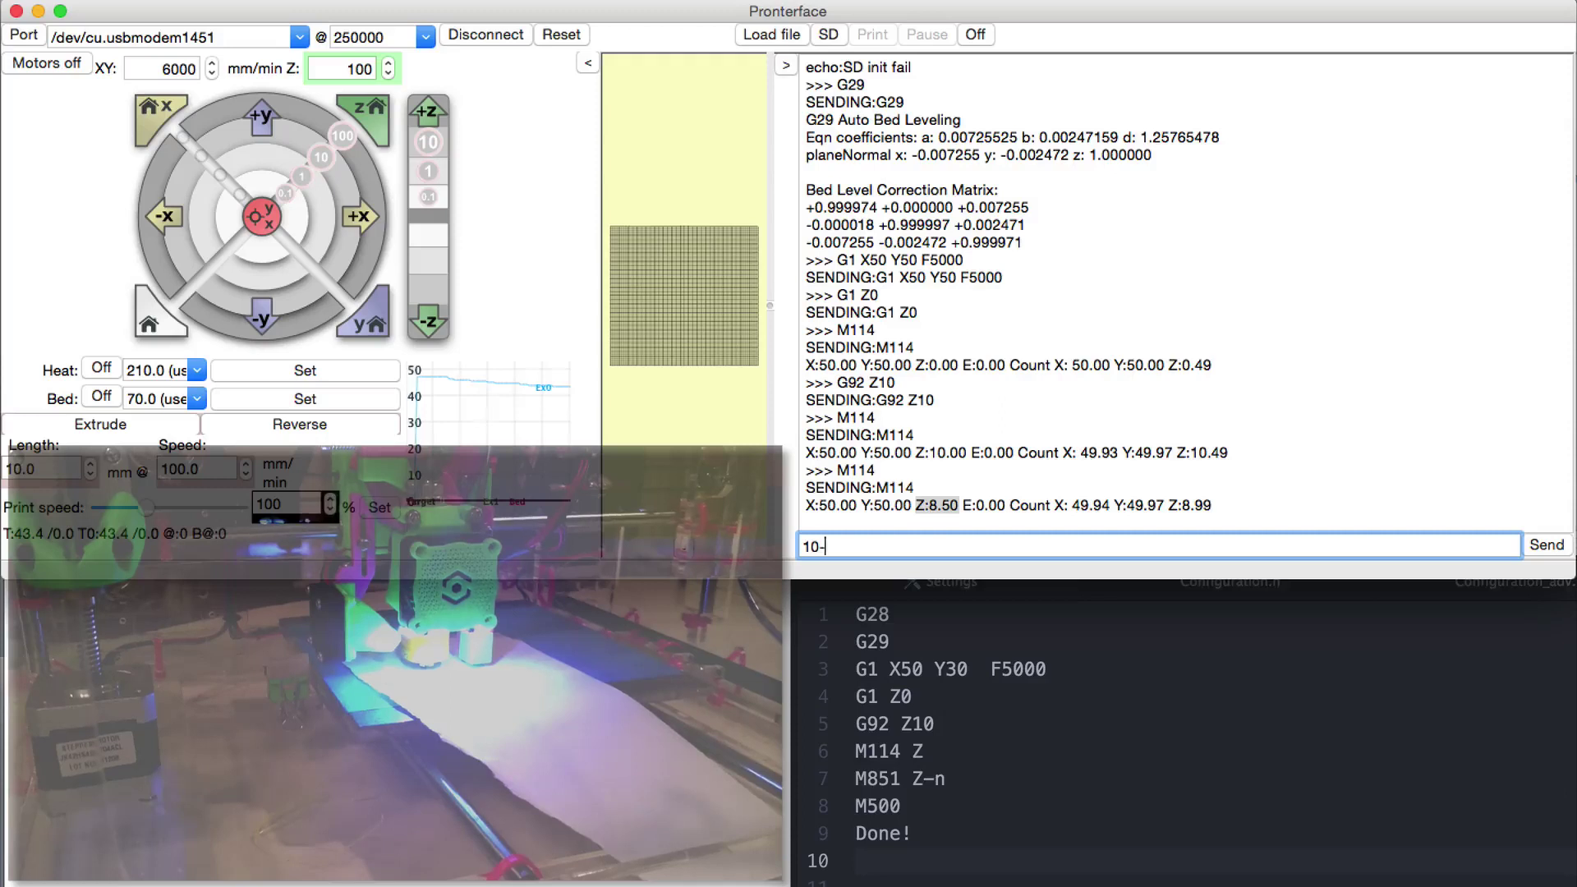
pyautogui.write('8.')
pyautogui.write('5+0')
pyautogui.write('.')
pyautogui.press('BackSpace')
pyautogui.write('0.1')
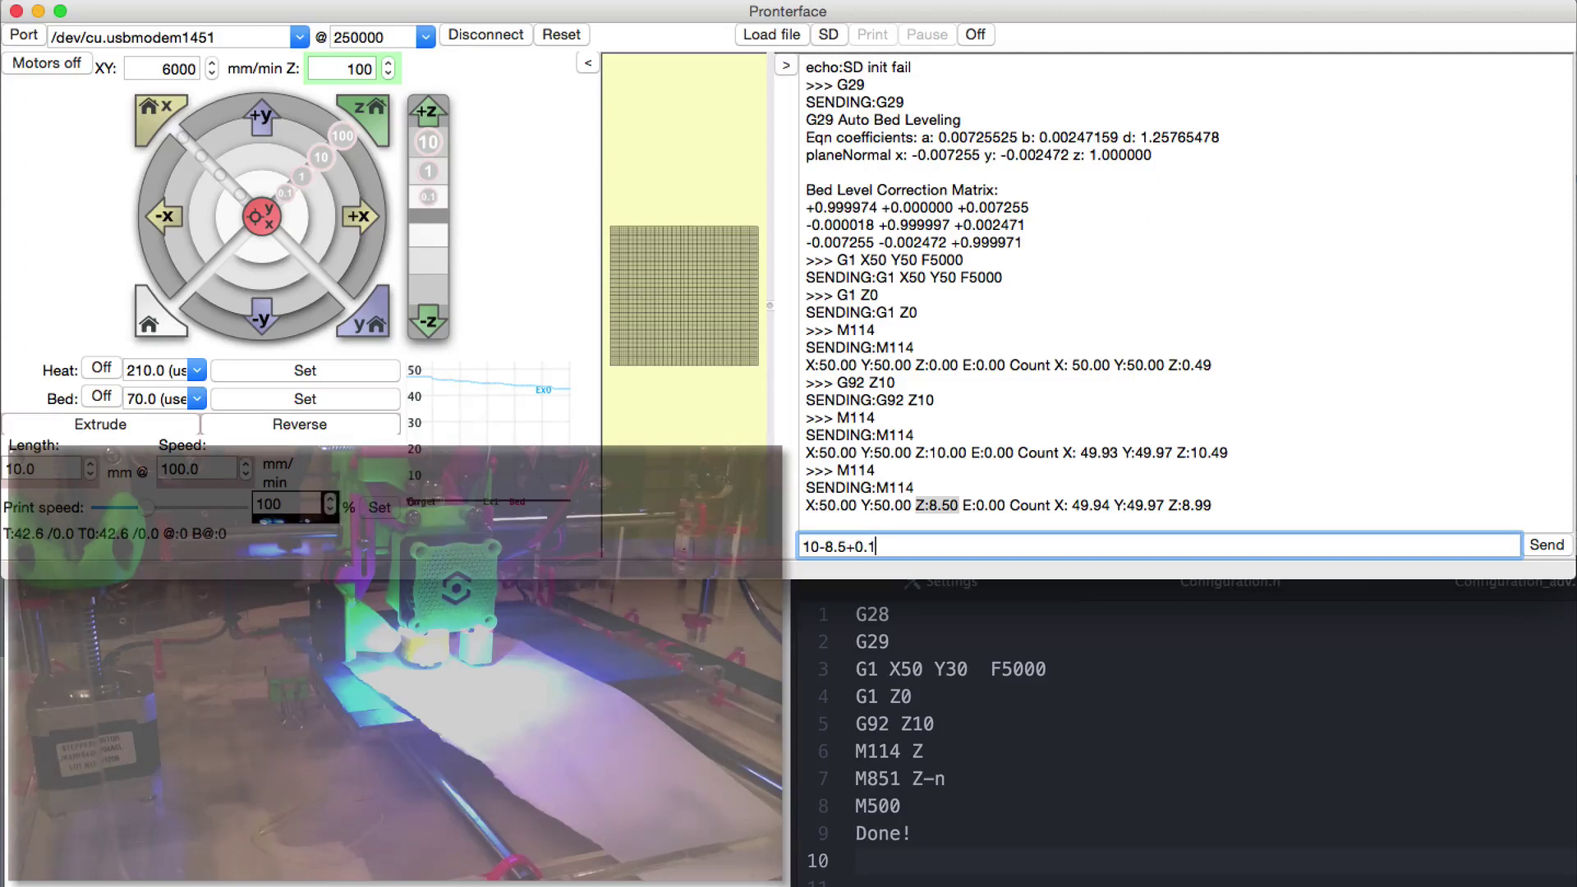
pyautogui.write(' = 1.4')
pyautogui.press('Return')
# Set the Z-probe offset to -1.4 with M851 Z-1.4.
pyautogui.write('M')
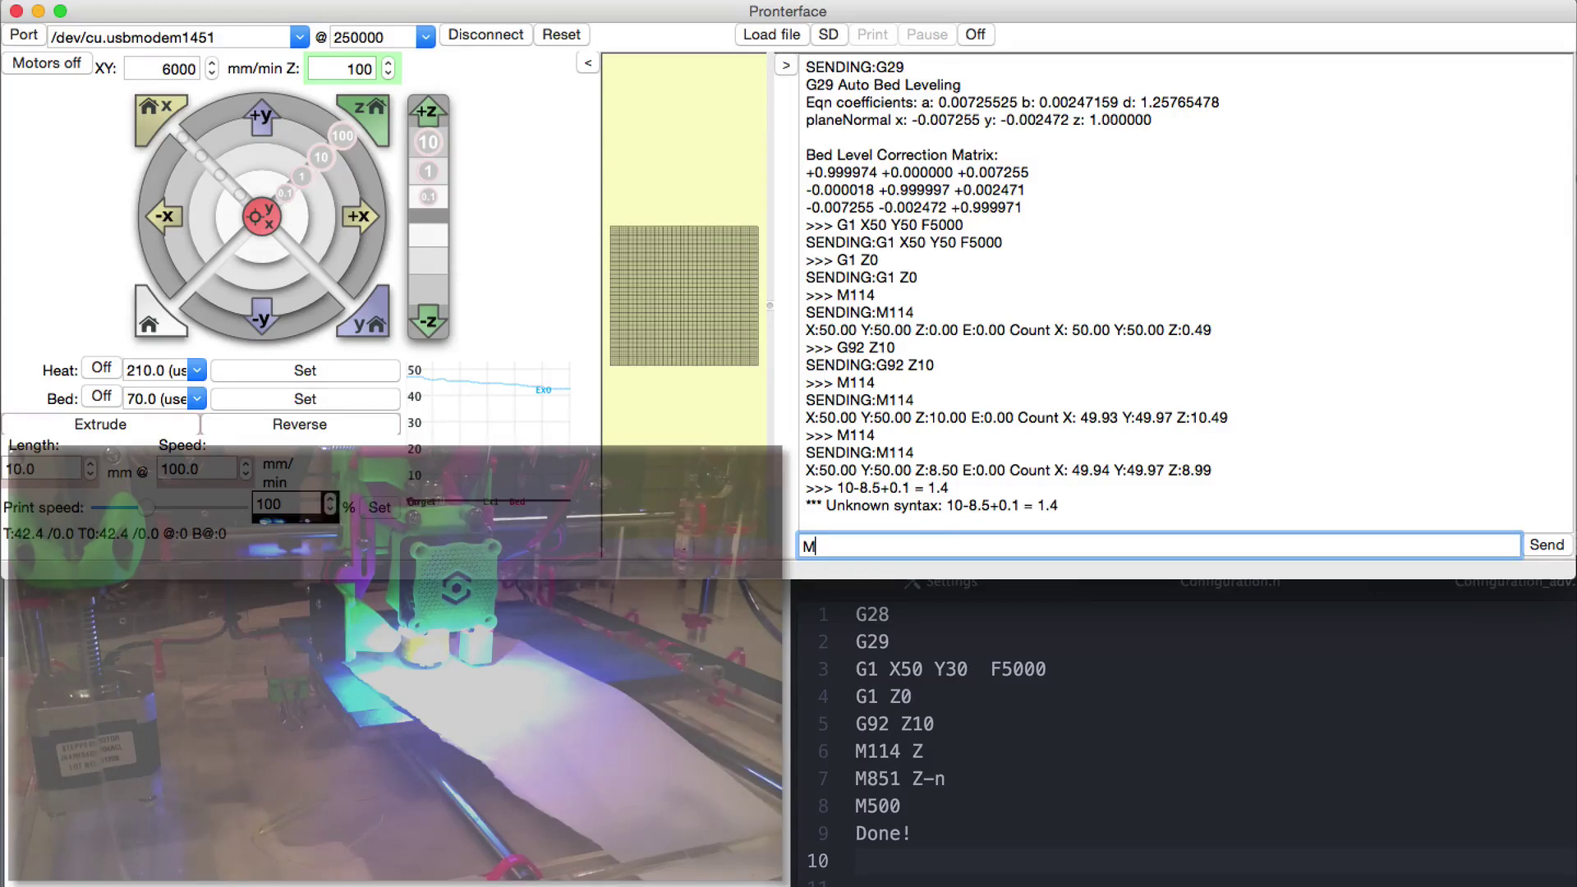
pyautogui.write('851 Z-1.4')
pyautogui.press('Return')
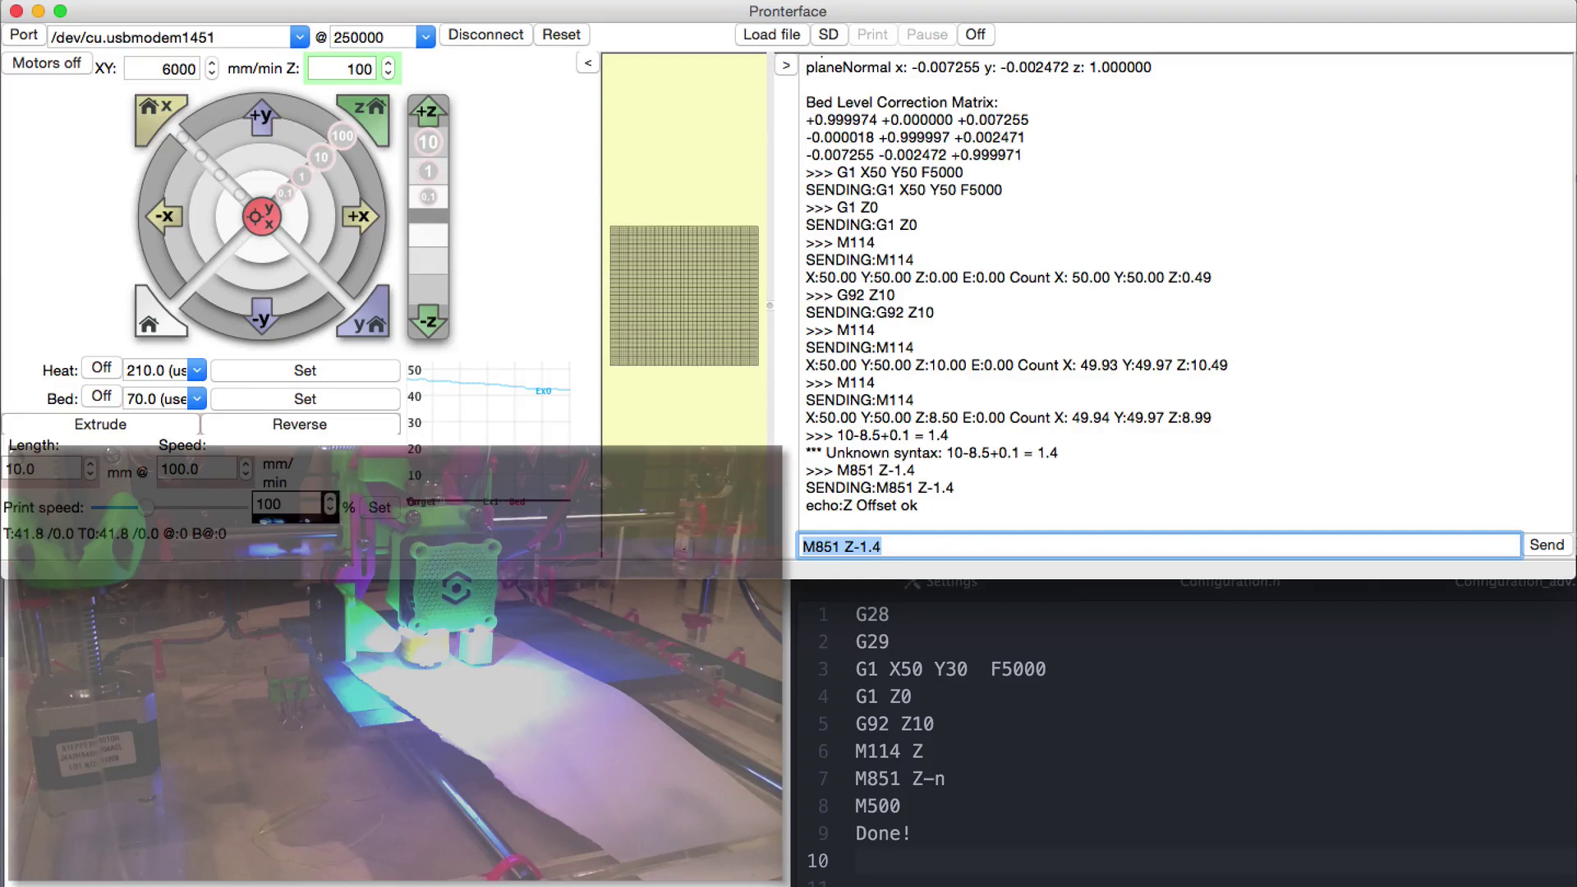
# Store the settings in EEPROM with M500.
pyautogui.write('G')
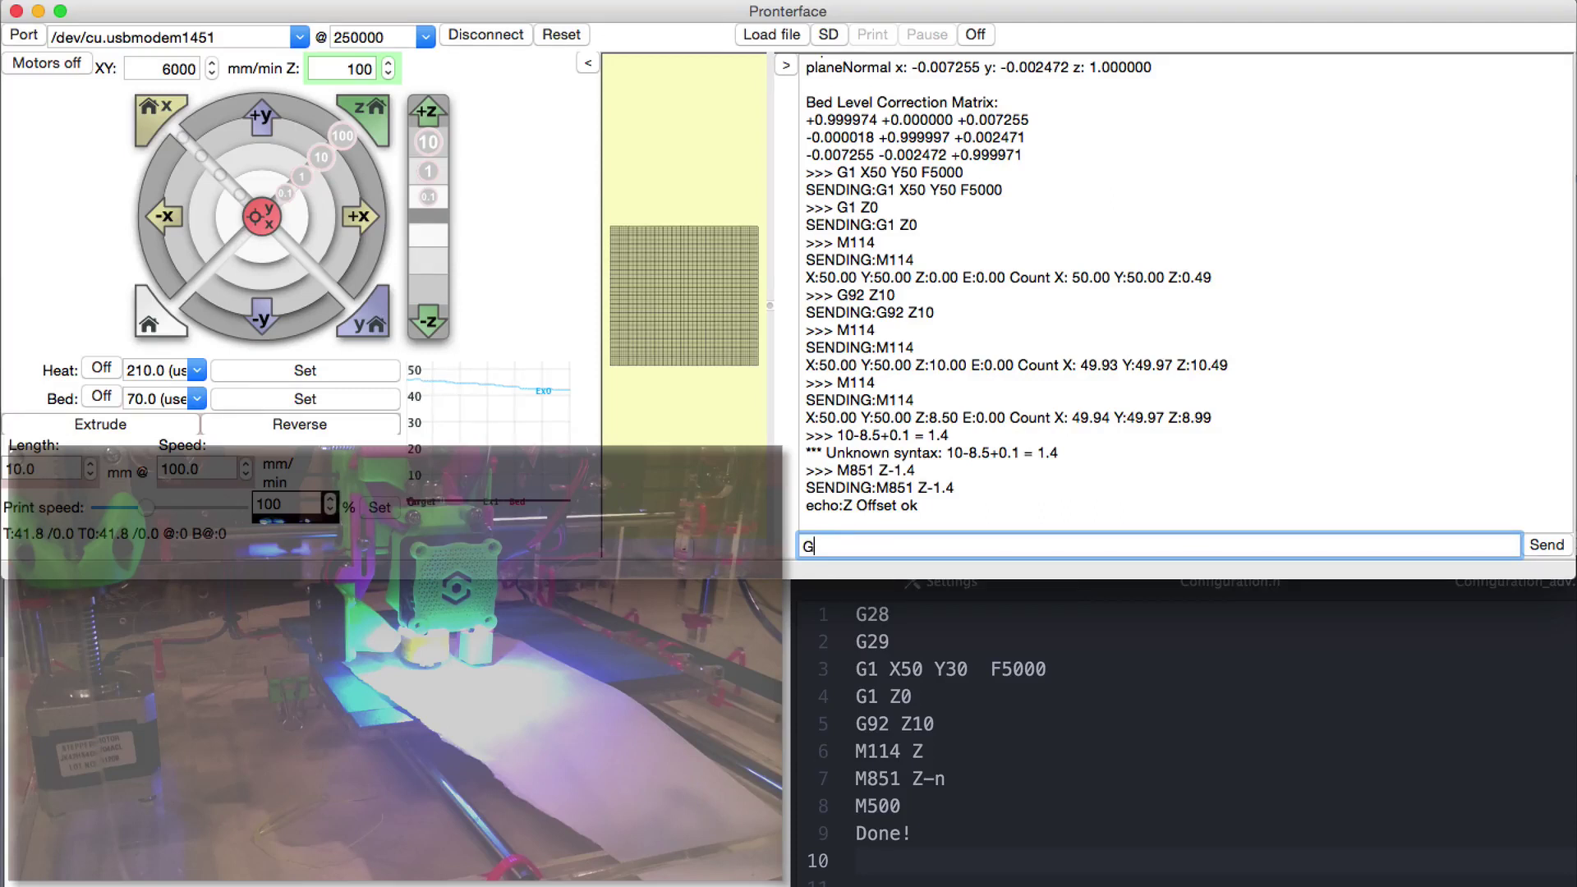
pyautogui.press('BackSpace')
pyautogui.write('M')
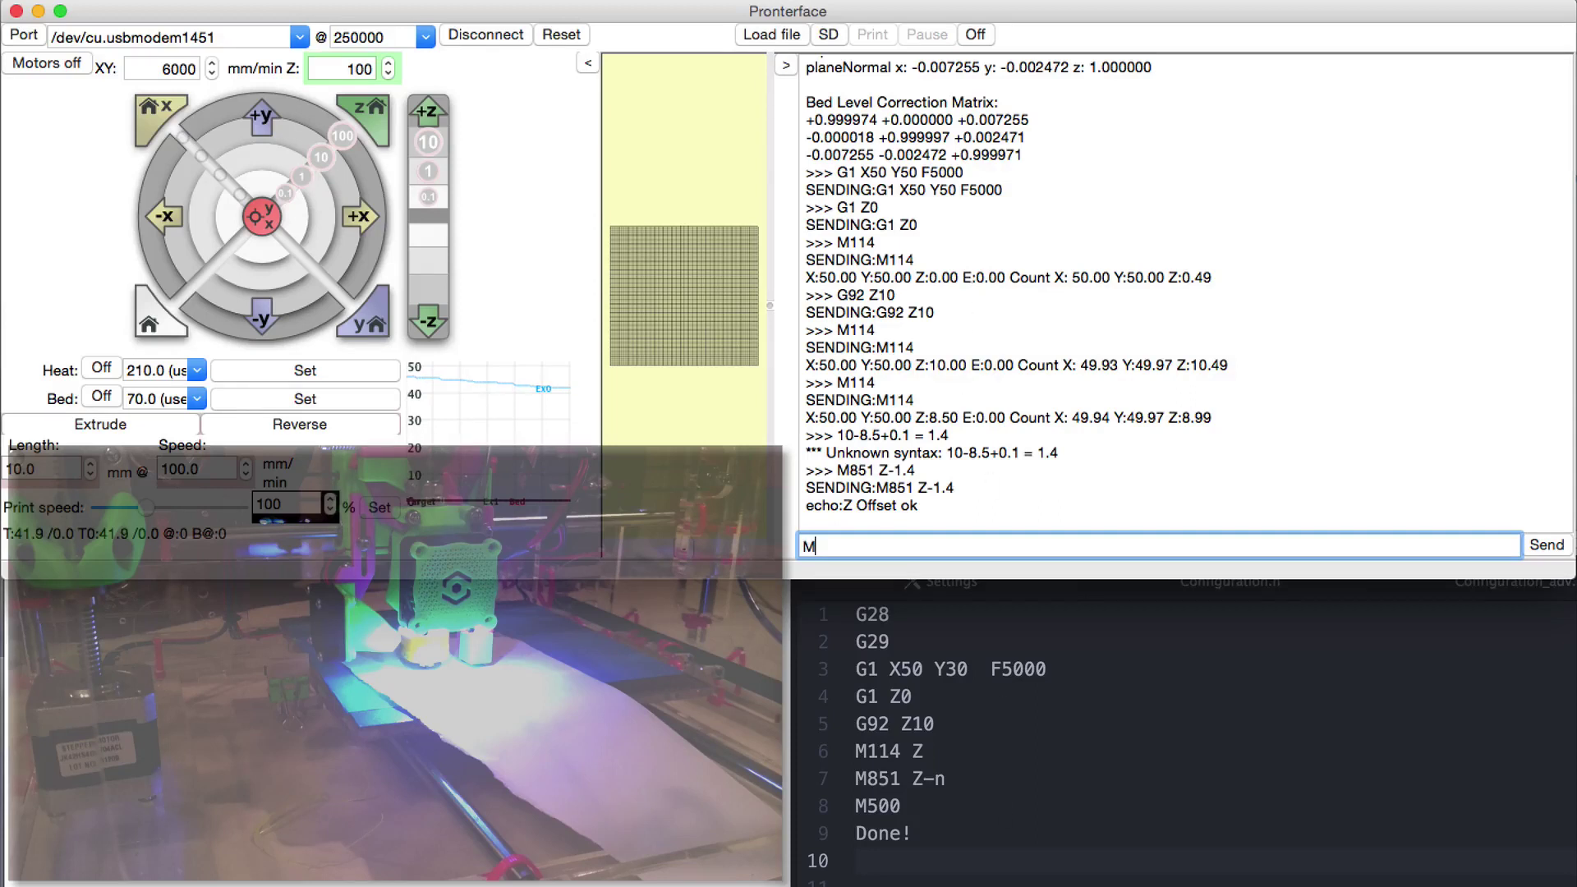
pyautogui.write('500')
pyautogui.press('Return')
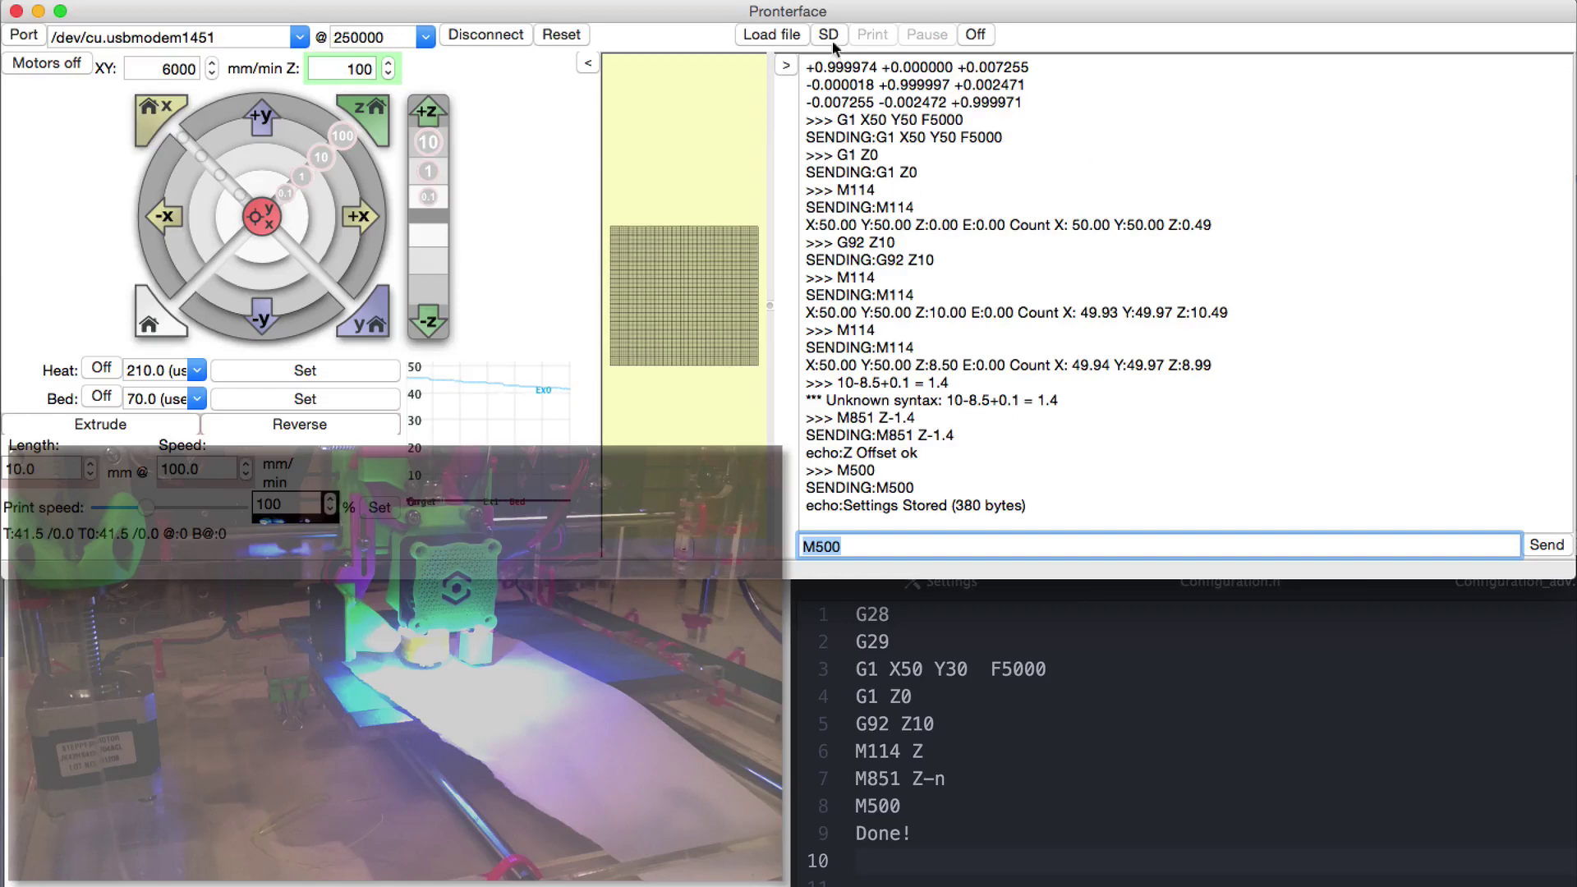
# Load test print.gcode and start printing it.
pyautogui.click(798, 48)
pyautogui.doubleClick(675, 253)
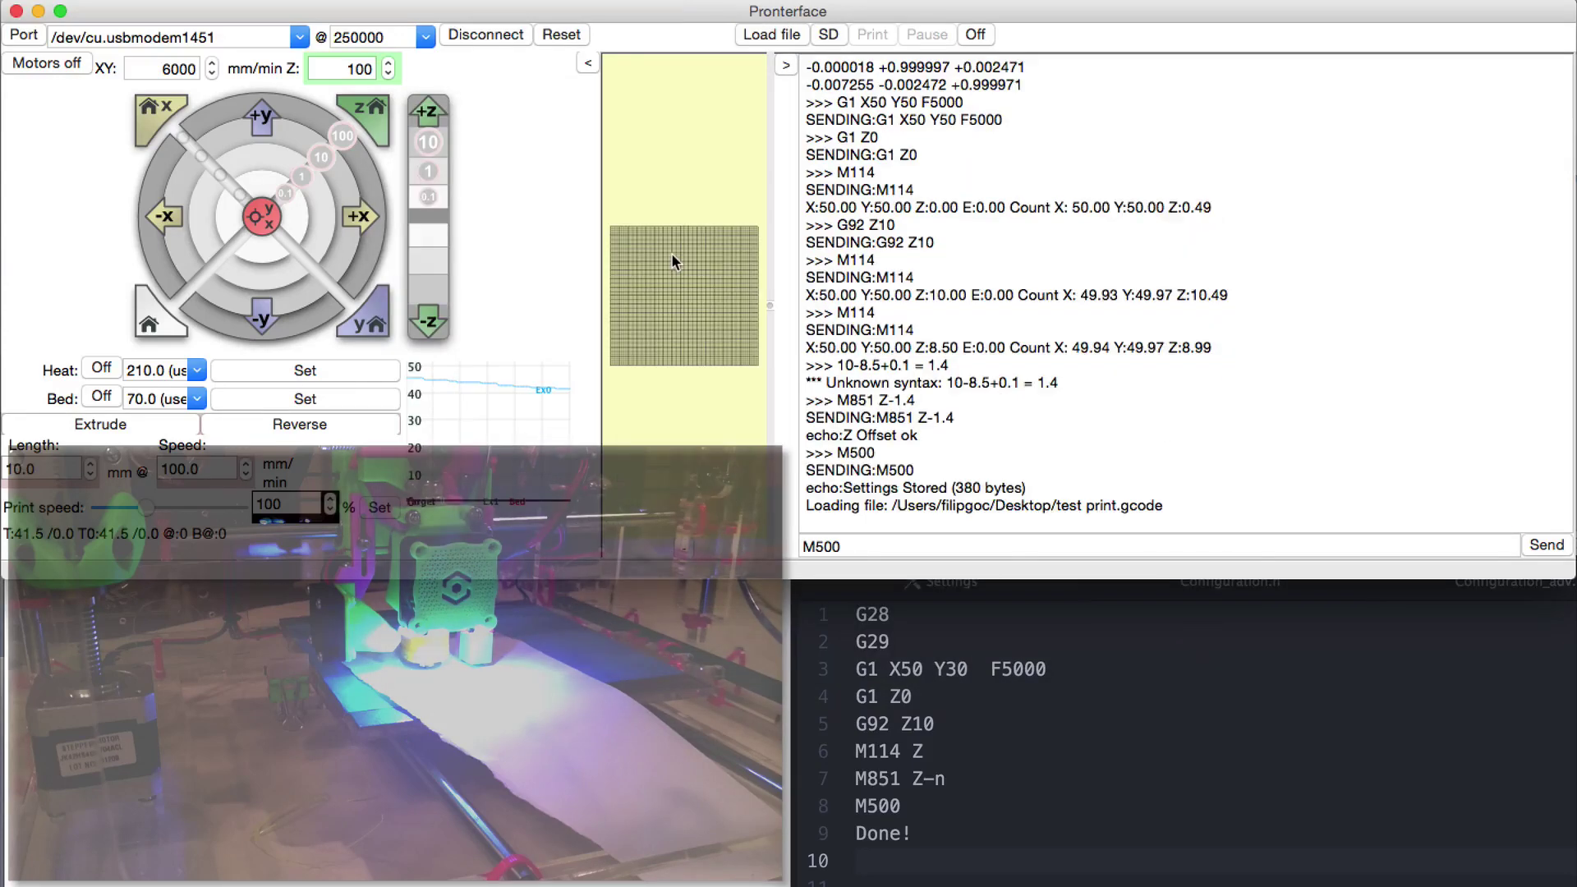
pyautogui.click(877, 544)
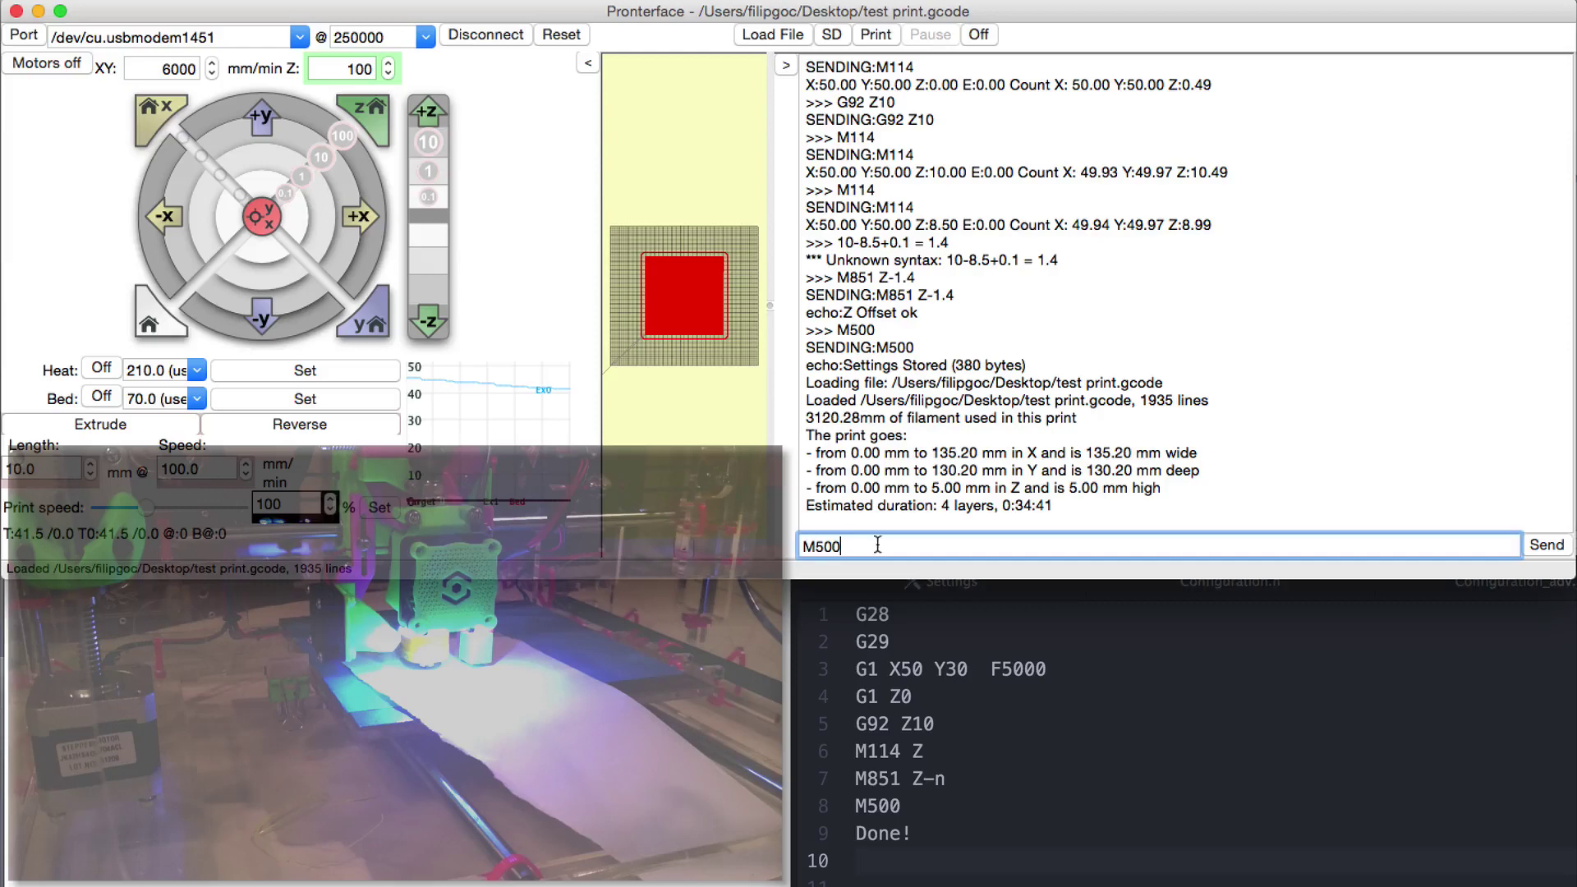
pyautogui.click(877, 37)
# Highlight the estimated duration and start time, then type DONE! in the command field.
pyautogui.moveTo(974, 259); pyautogui.dragTo(804, 240)
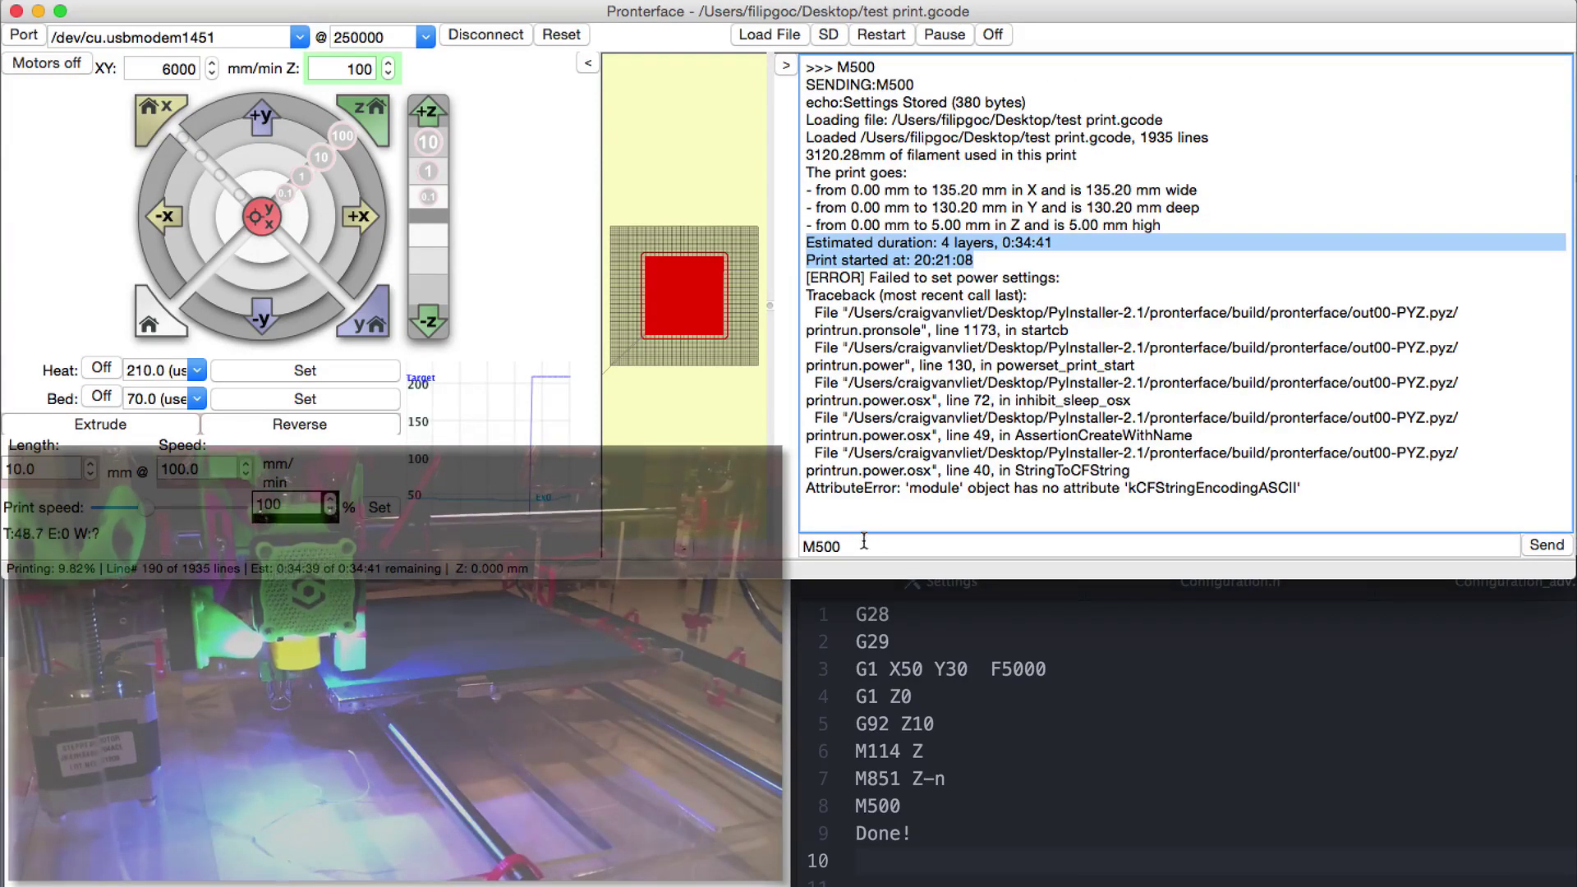
pyautogui.click(805, 542)
pyautogui.write('DONE')
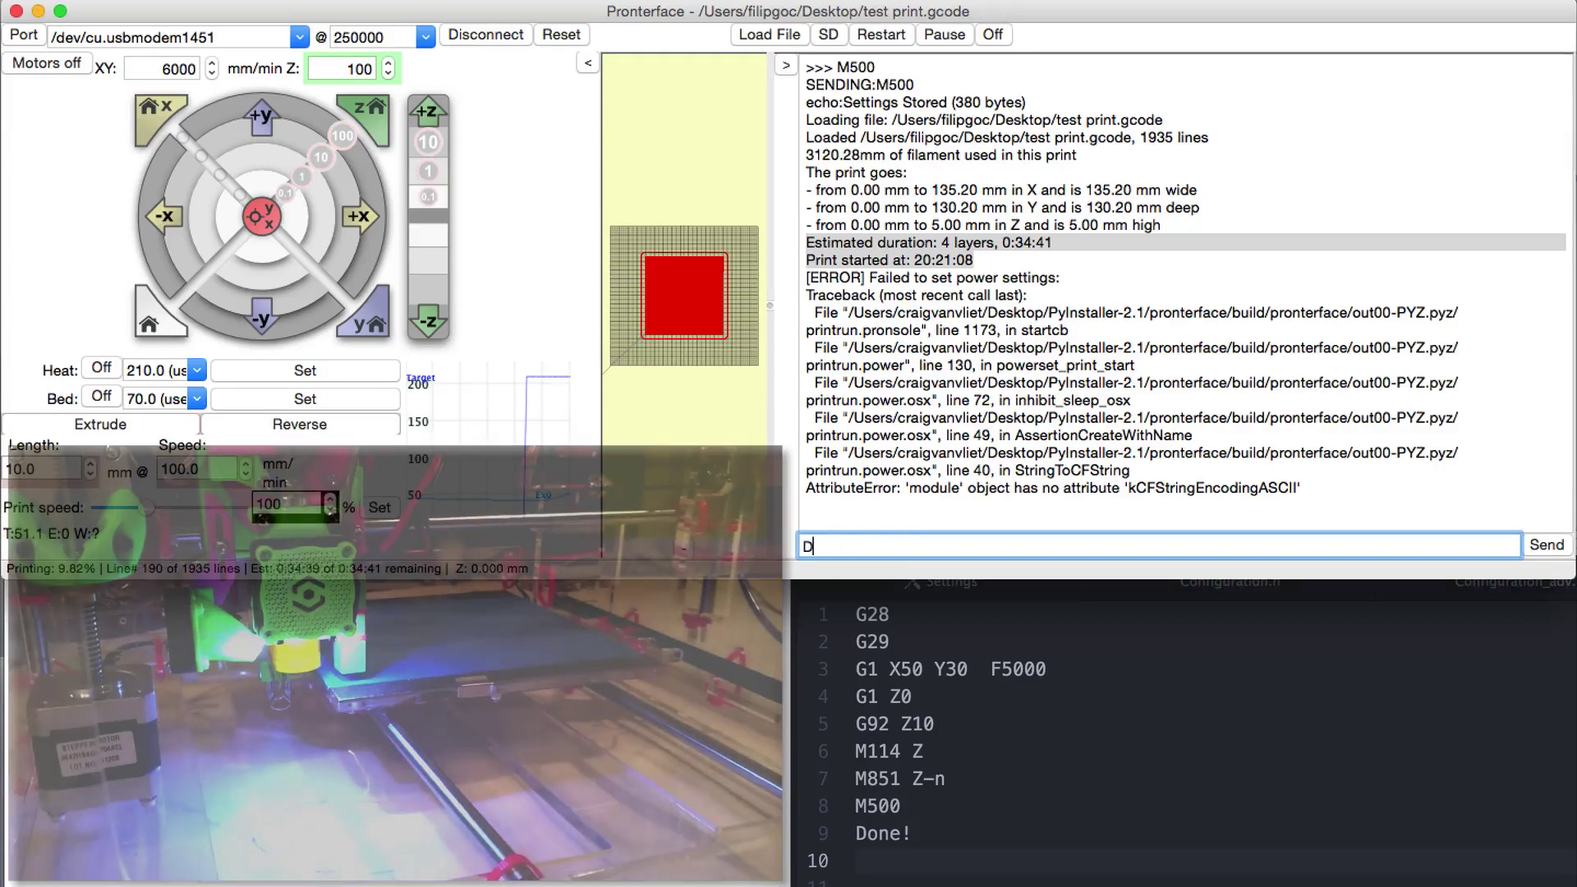